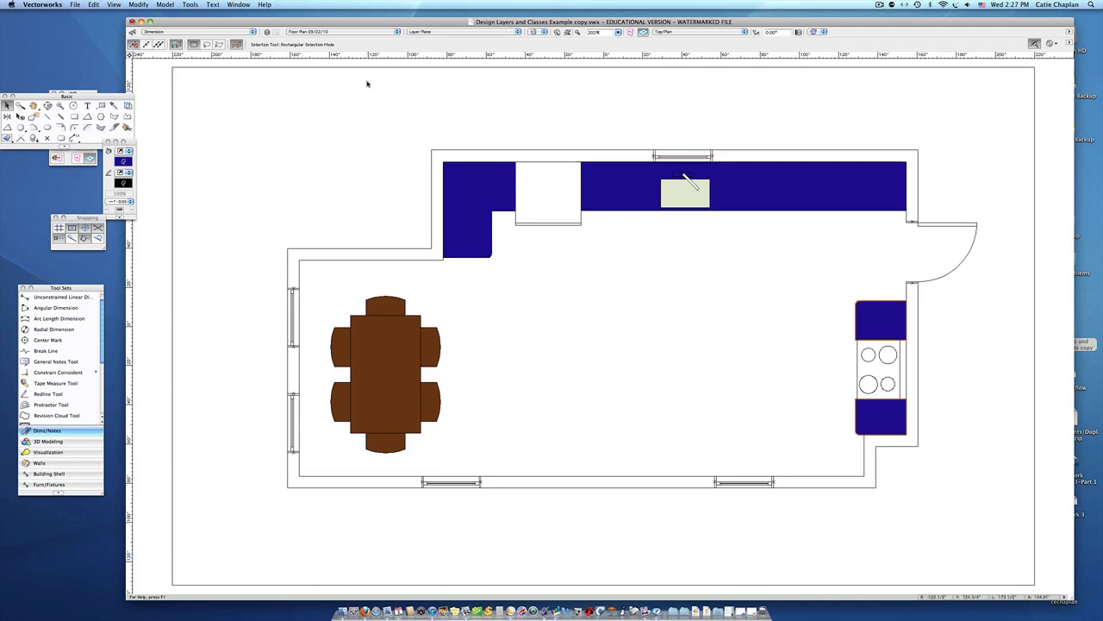
Create a new sheet layer with sheet number Sht-4 and sheet title Sample.
click(267, 31)
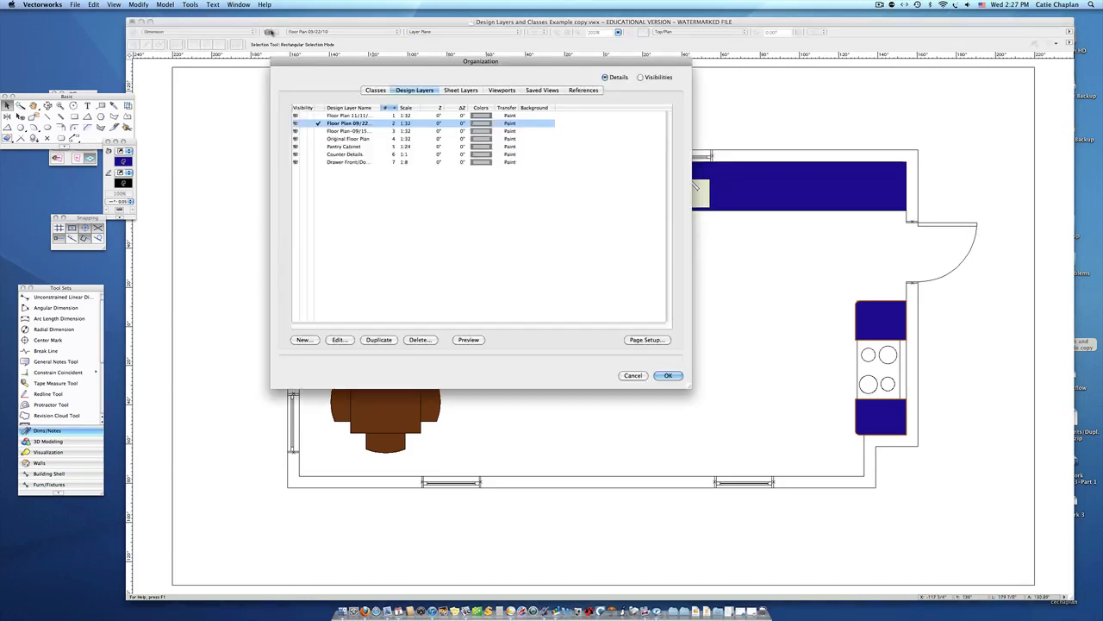
click(462, 90)
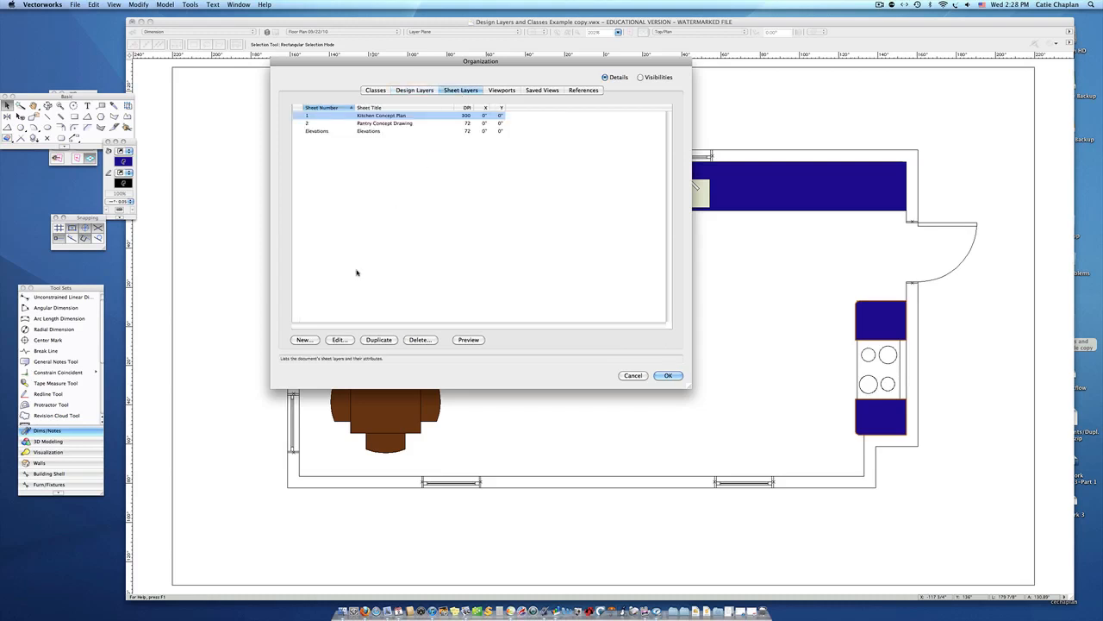
click(303, 340)
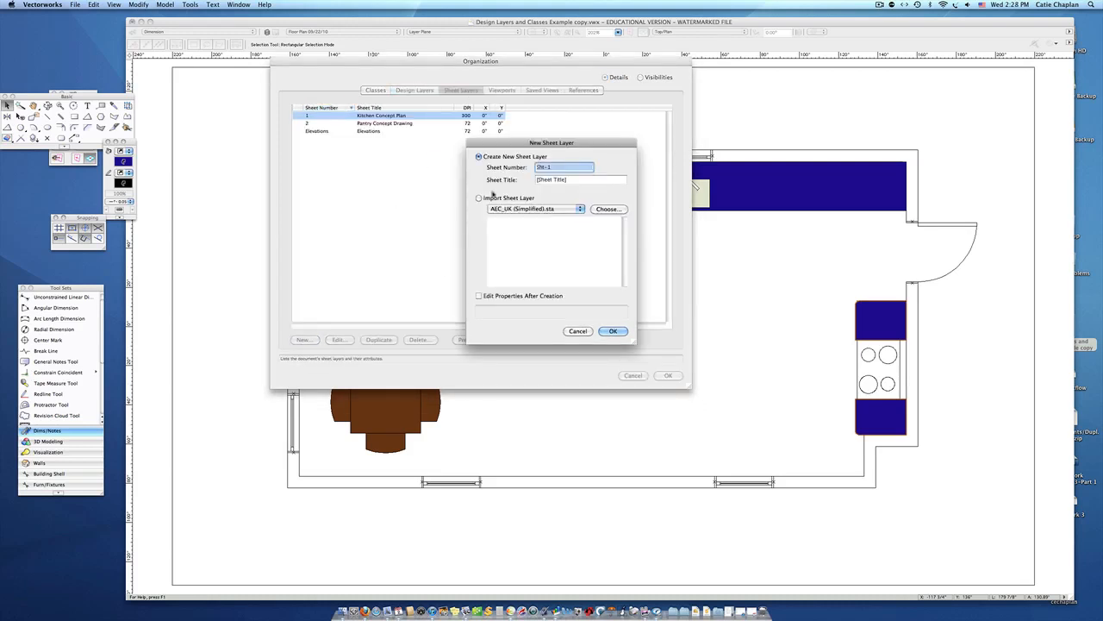
double_click(548, 167)
text(3)
key(BackSpace)
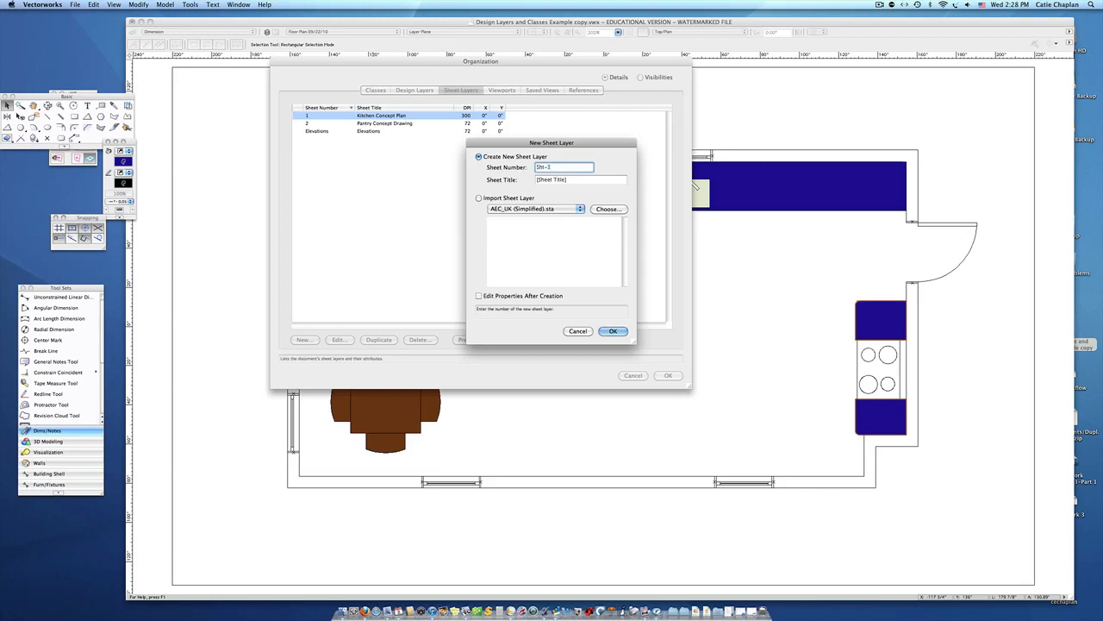
text(4)
key(Tab)
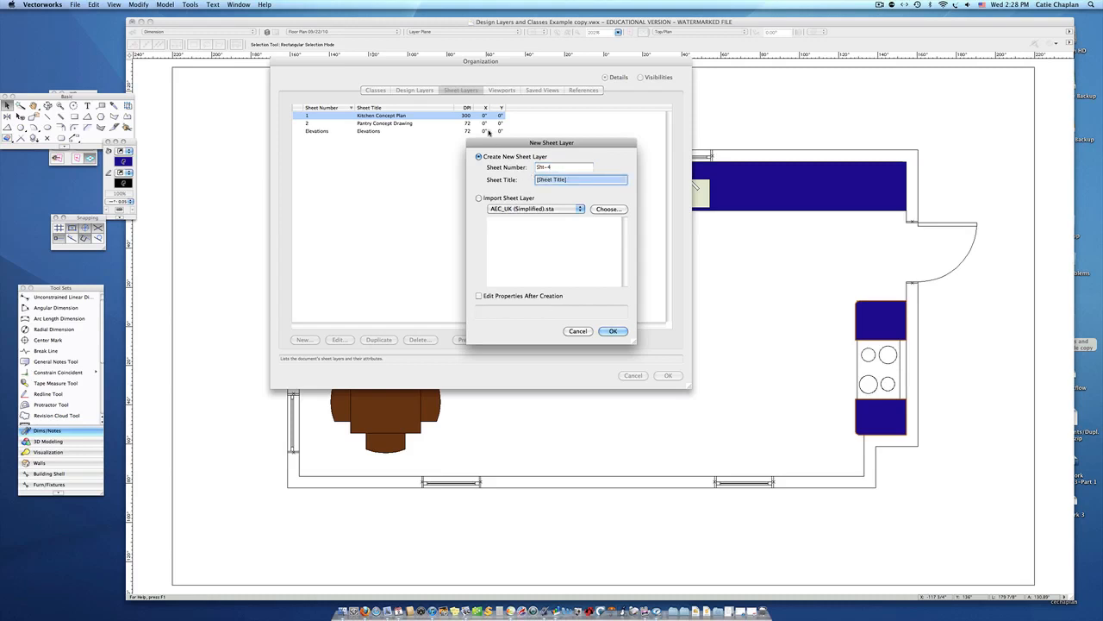
text(Sample)
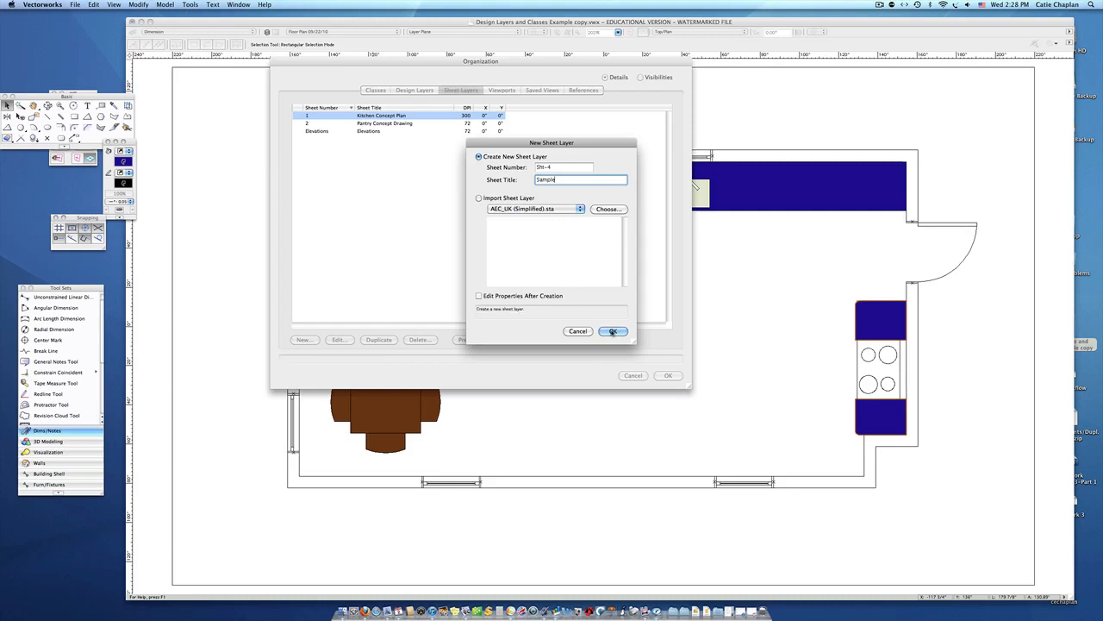
click(613, 331)
click(668, 375)
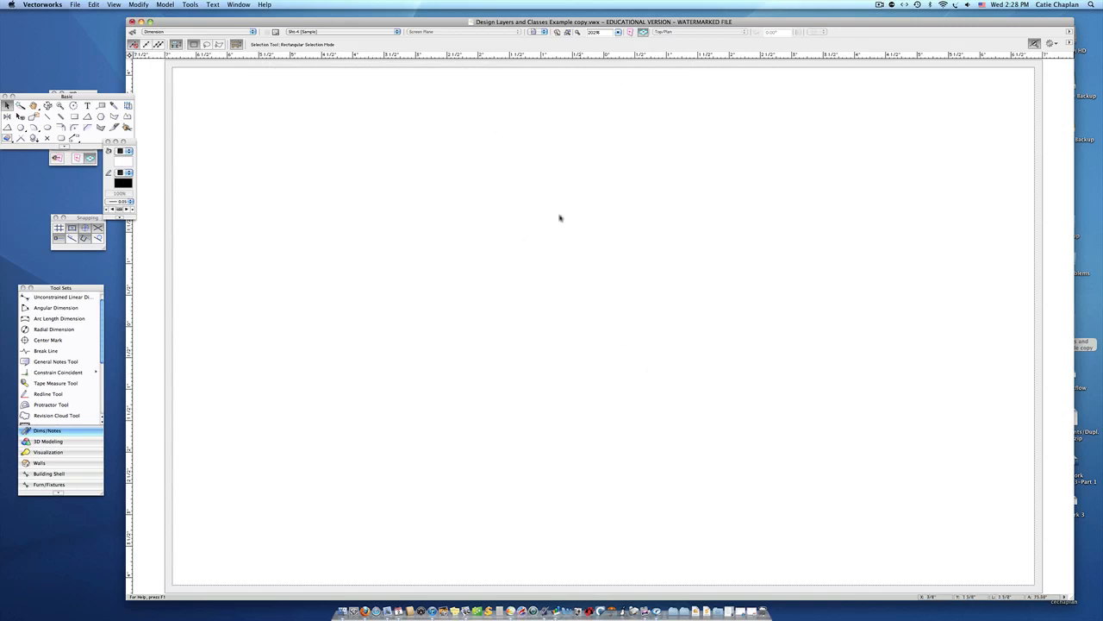
Create a viewport of the Floor Plan 11/11/01 layer, named and titled Kitchen Floor Plan, on Sht-4 [Sample], and shift it slightly up and left.
click(398, 32)
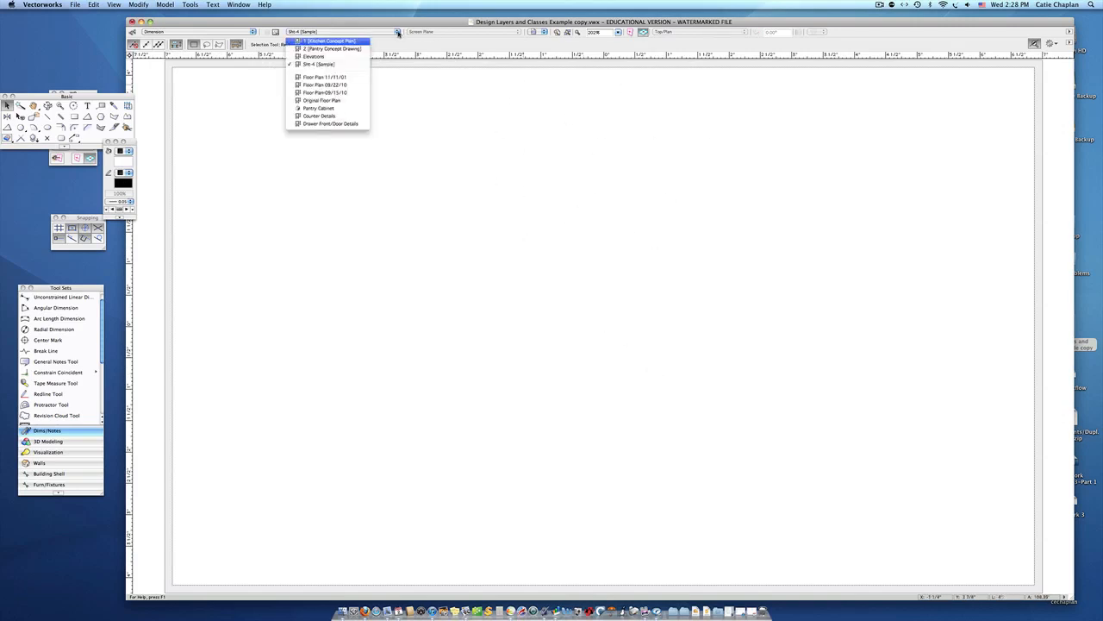
click(304, 78)
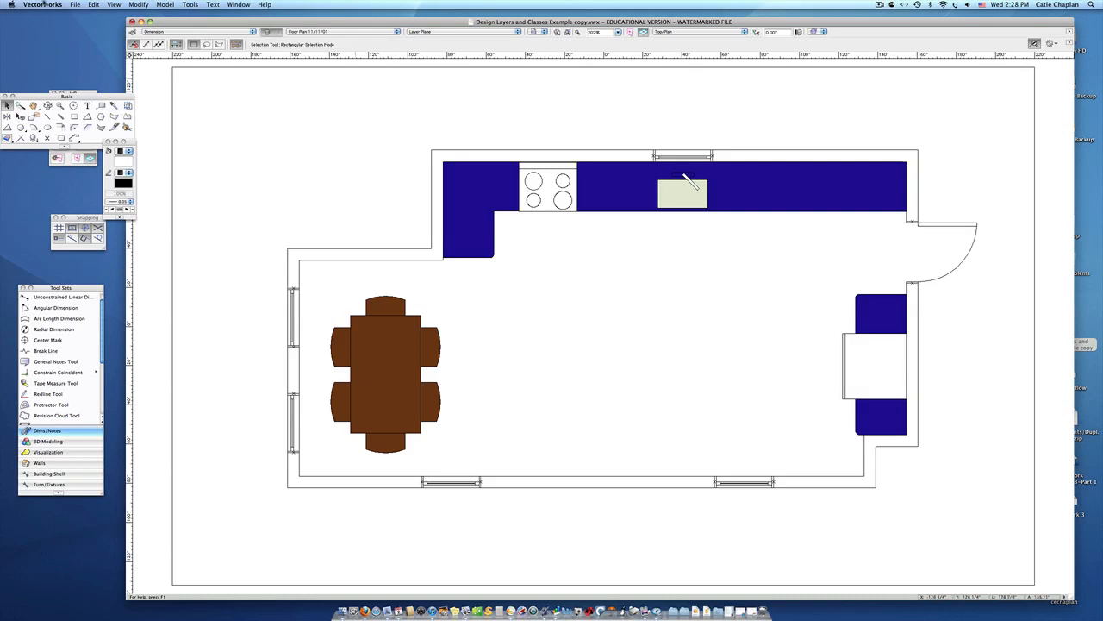
click(114, 4)
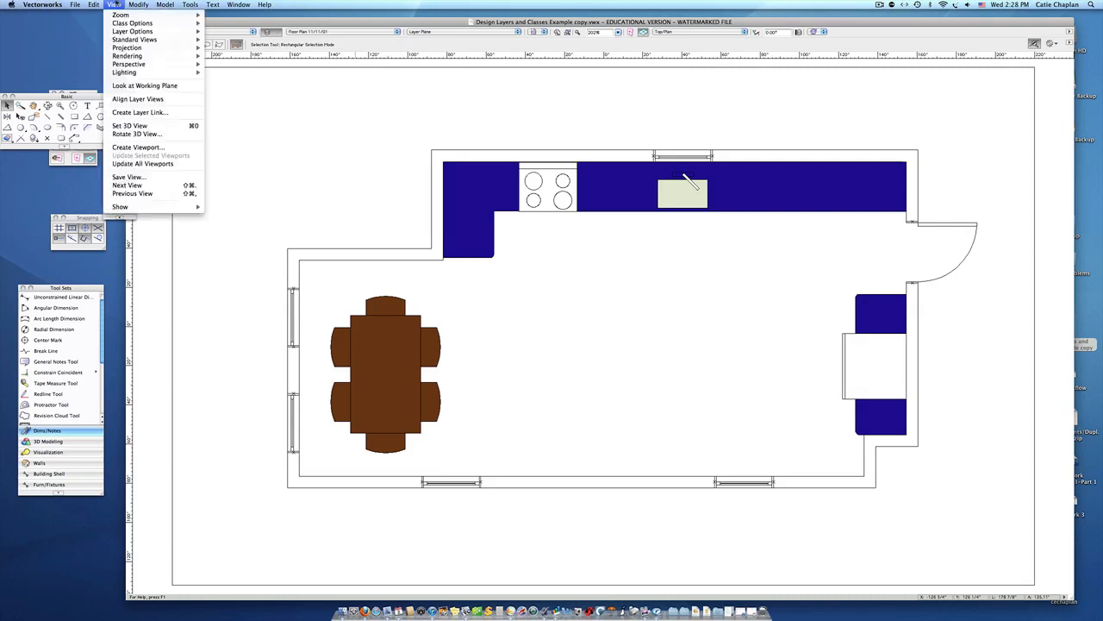
click(130, 148)
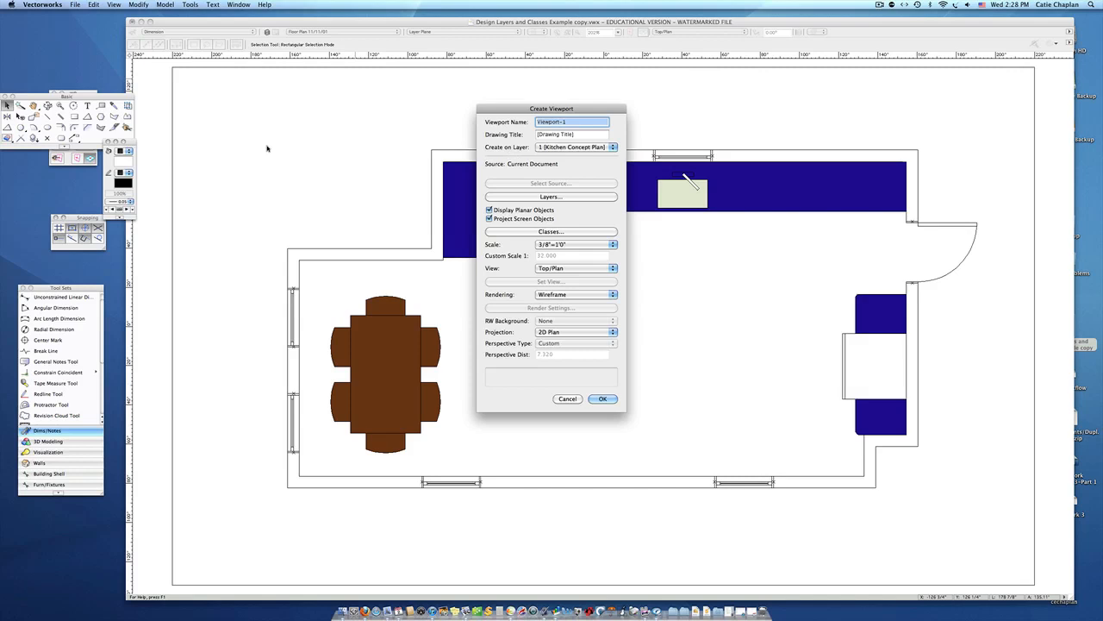
text(Kitchen Floor Plan)
key(Tab)
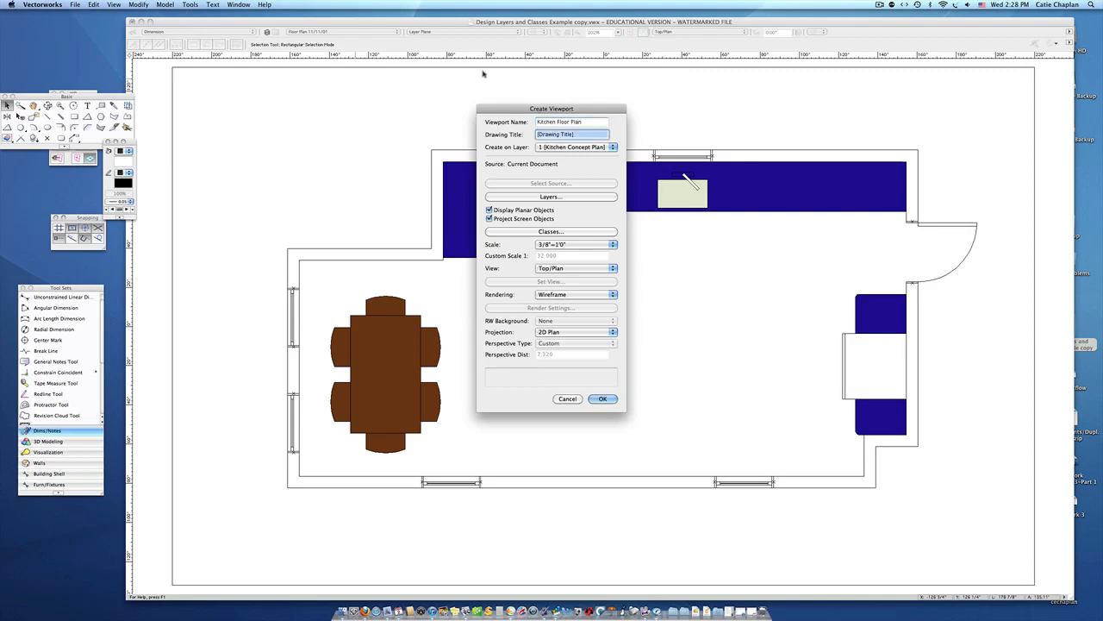
text(Kitchen Floor Plan)
click(611, 147)
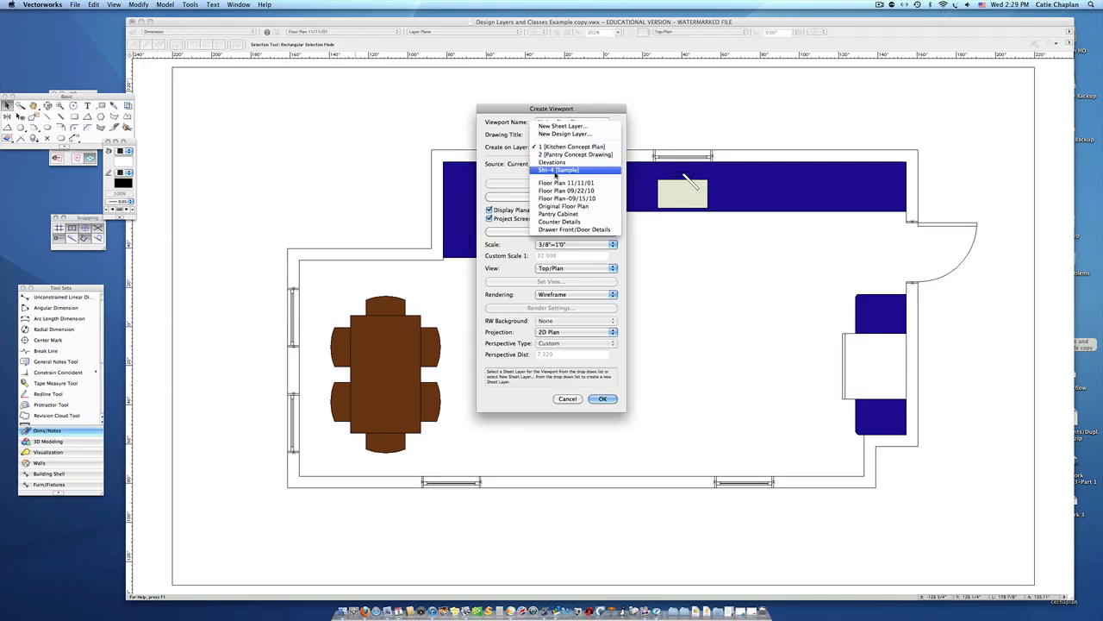
click(555, 172)
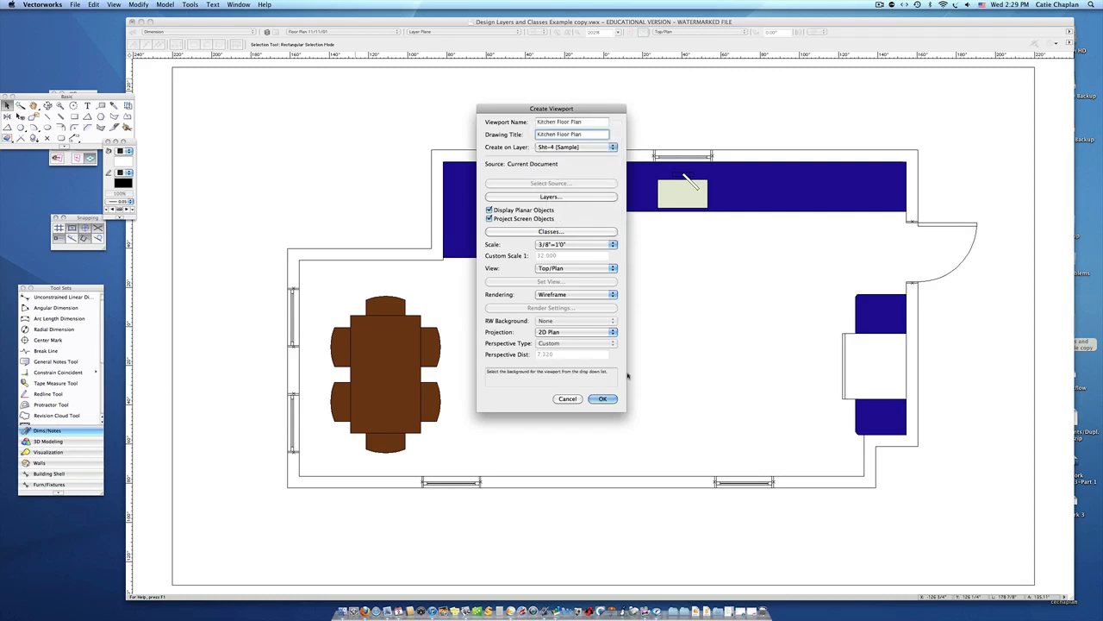
click(603, 400)
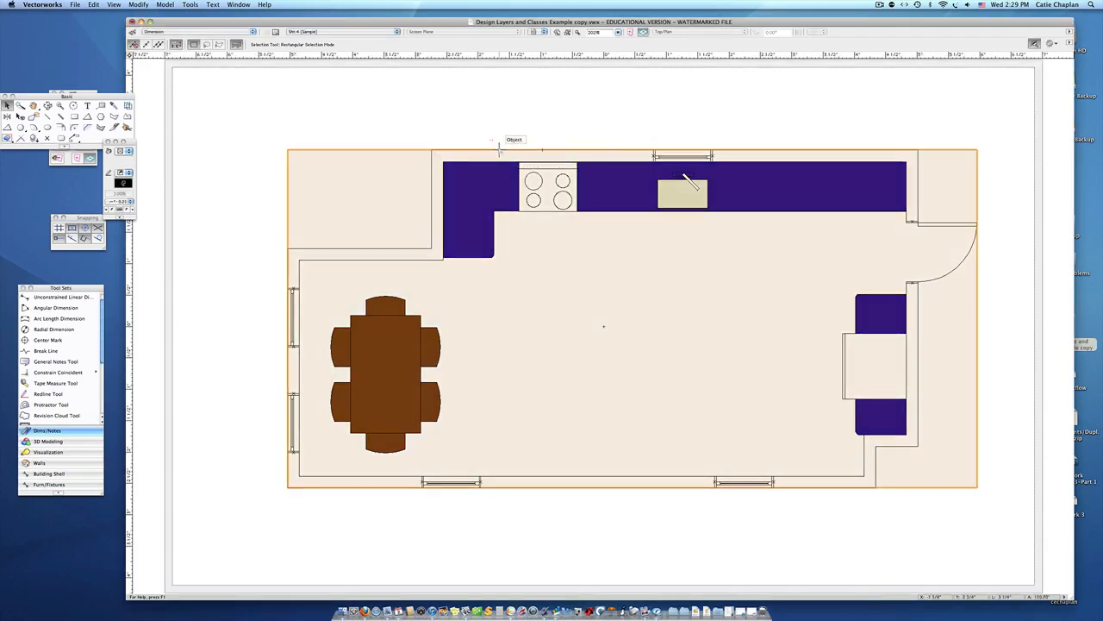
drag(500, 150, 451, 122)
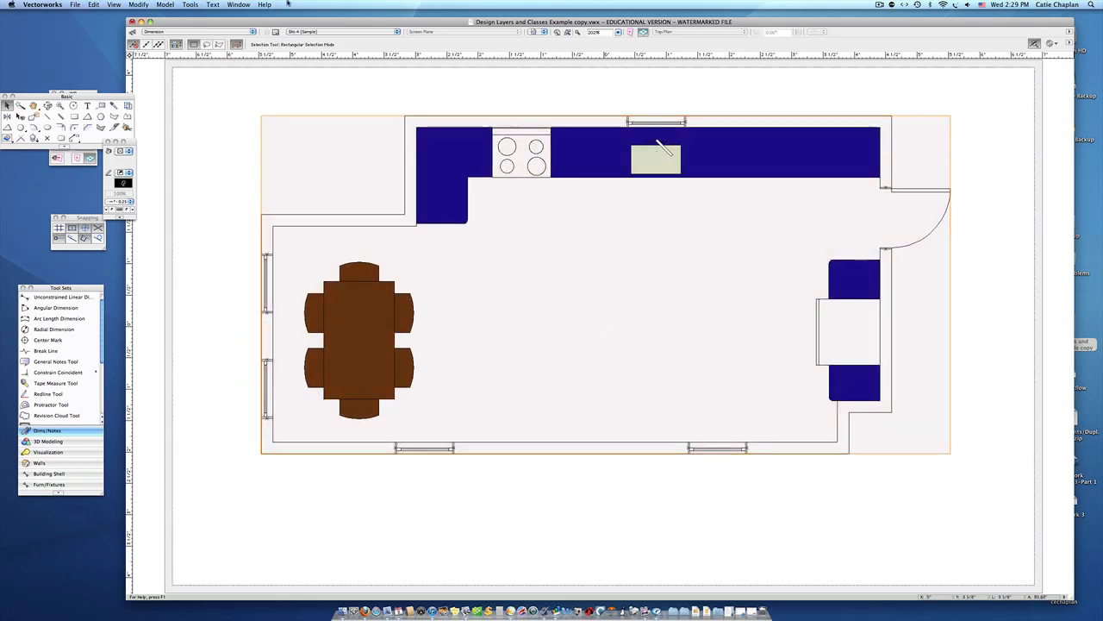
Show the Object Info palette and set the Kitchen Floor Plan viewport's scale to 1/4"=1'0".
click(238, 5)
mouse_move(492, 14)
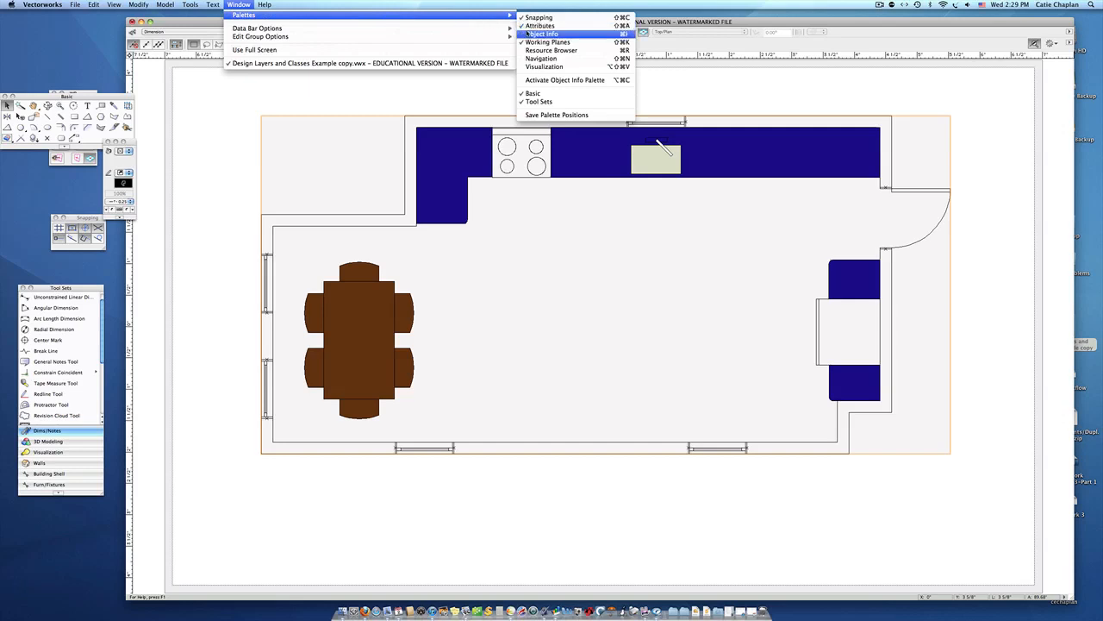
click(526, 33)
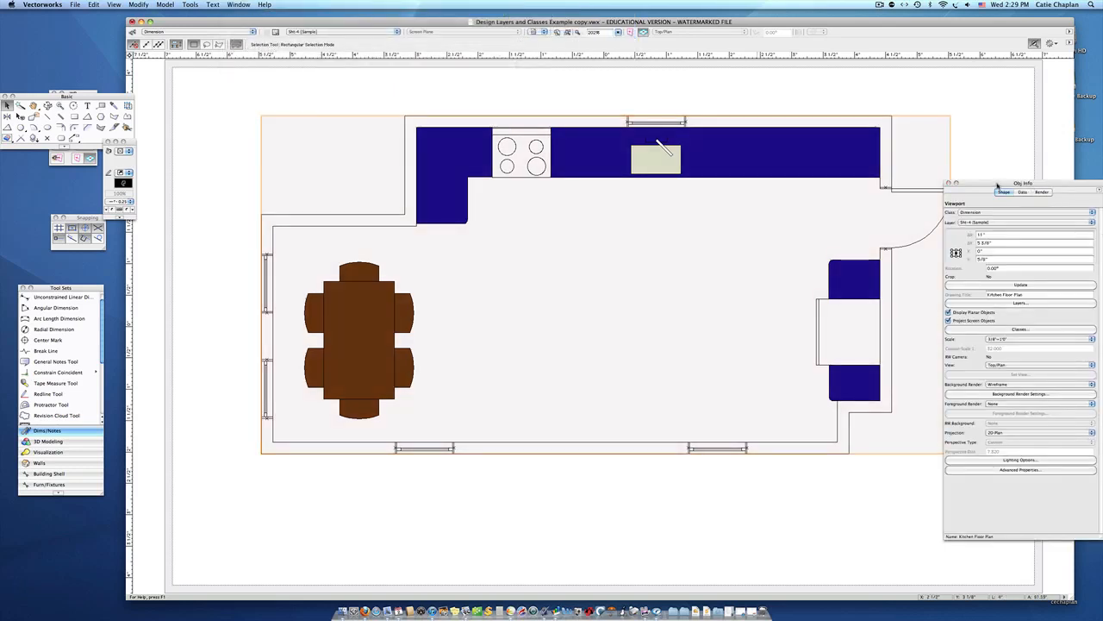
drag(997, 185, 860, 115)
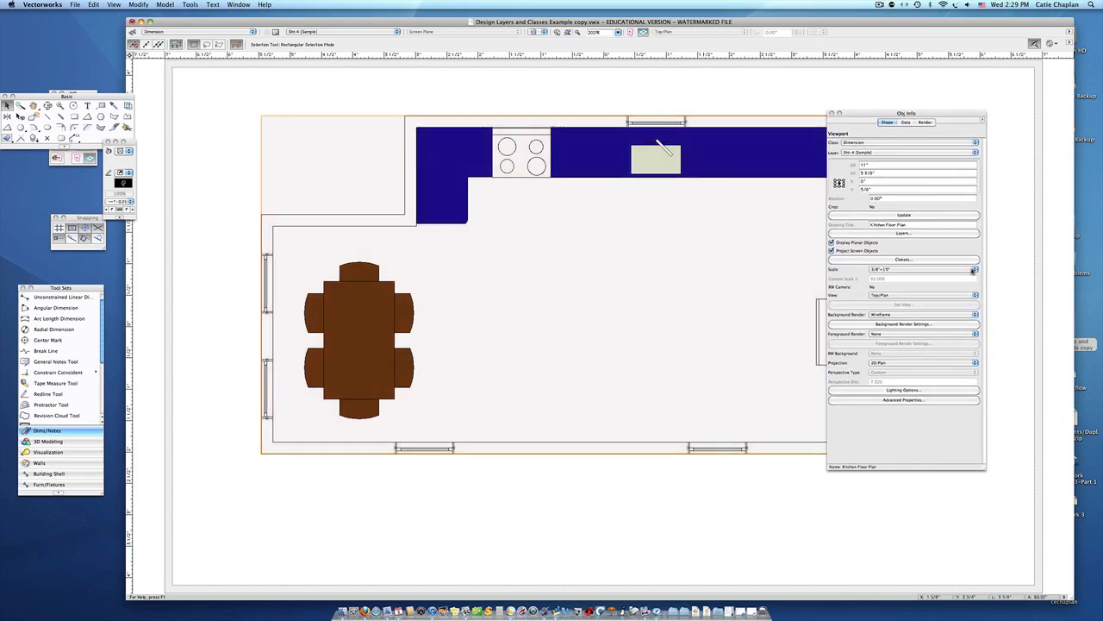
click(976, 269)
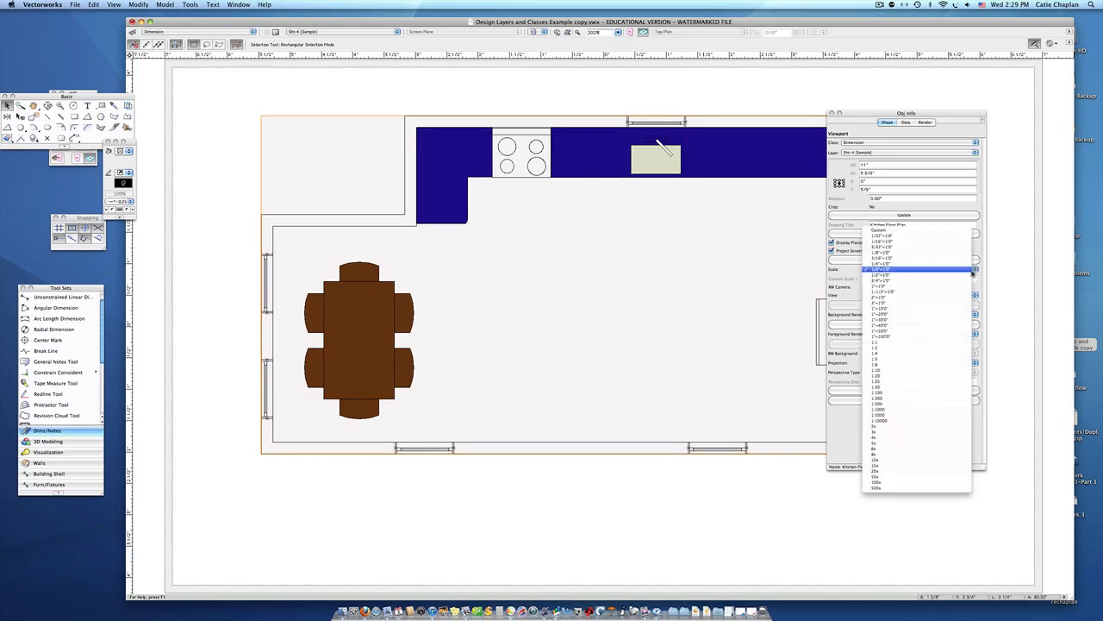
click(920, 263)
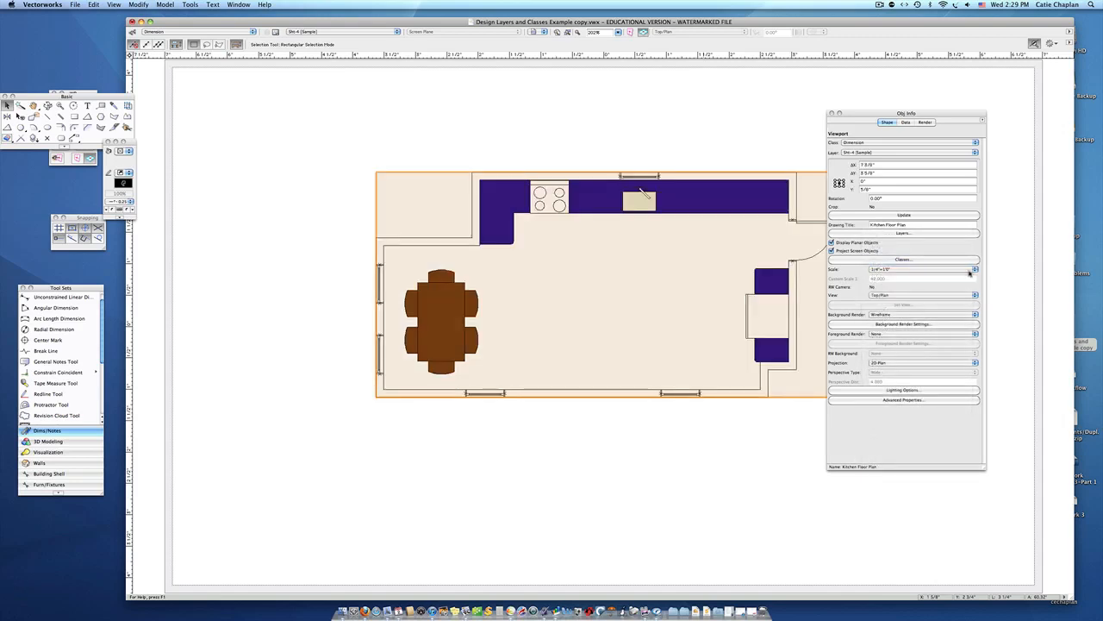
Try viewport scales of 1"=1'0" and 1/2"=1'0", and return the scale to 1/4"=1'0".
click(970, 269)
click(913, 293)
click(975, 269)
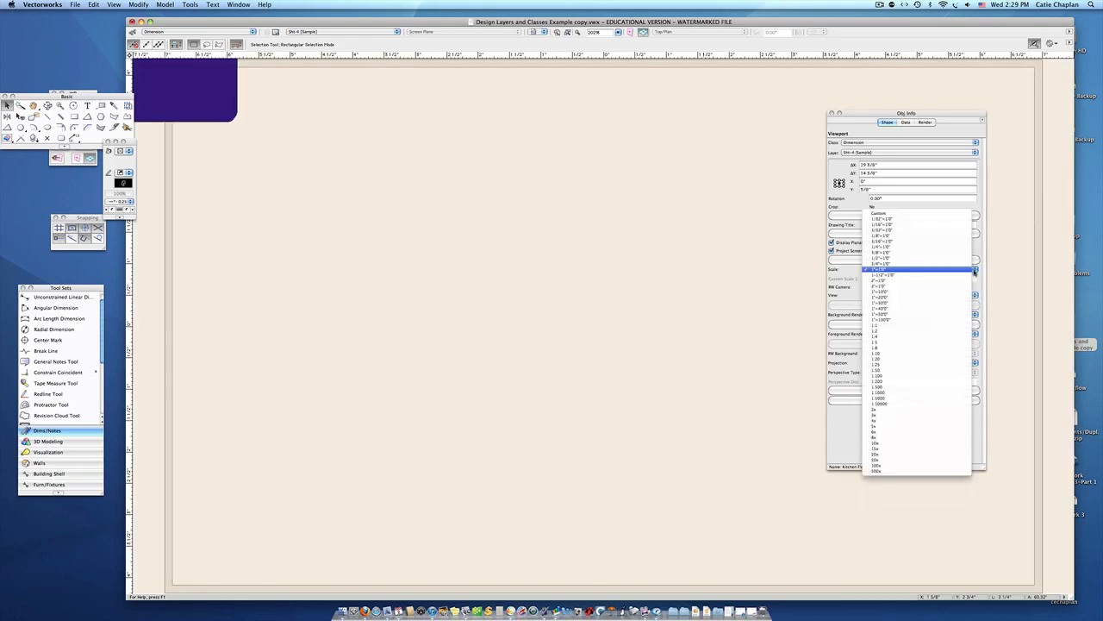
click(930, 259)
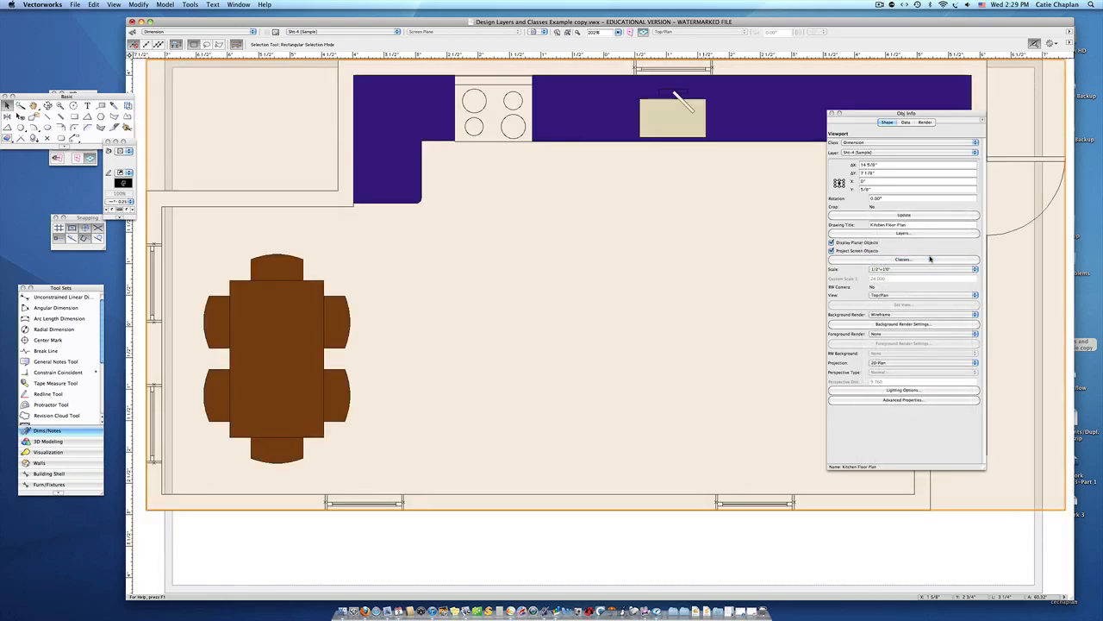
click(975, 269)
click(930, 259)
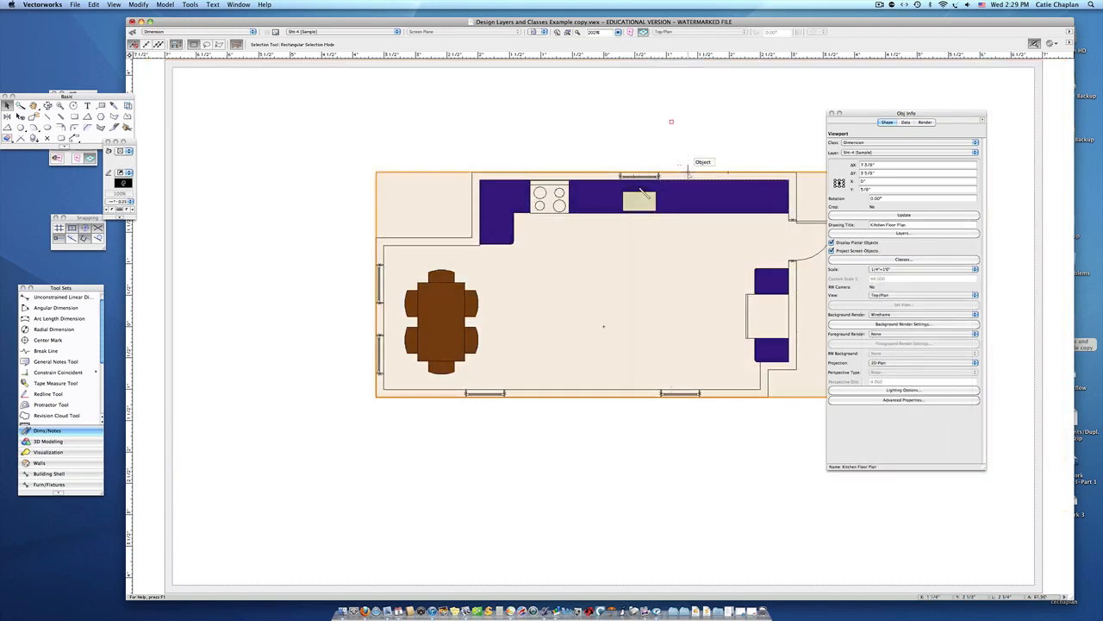
Move the Kitchen Floor Plan viewport into the upper-left area of the sheet.
drag(862, 114, 892, 126)
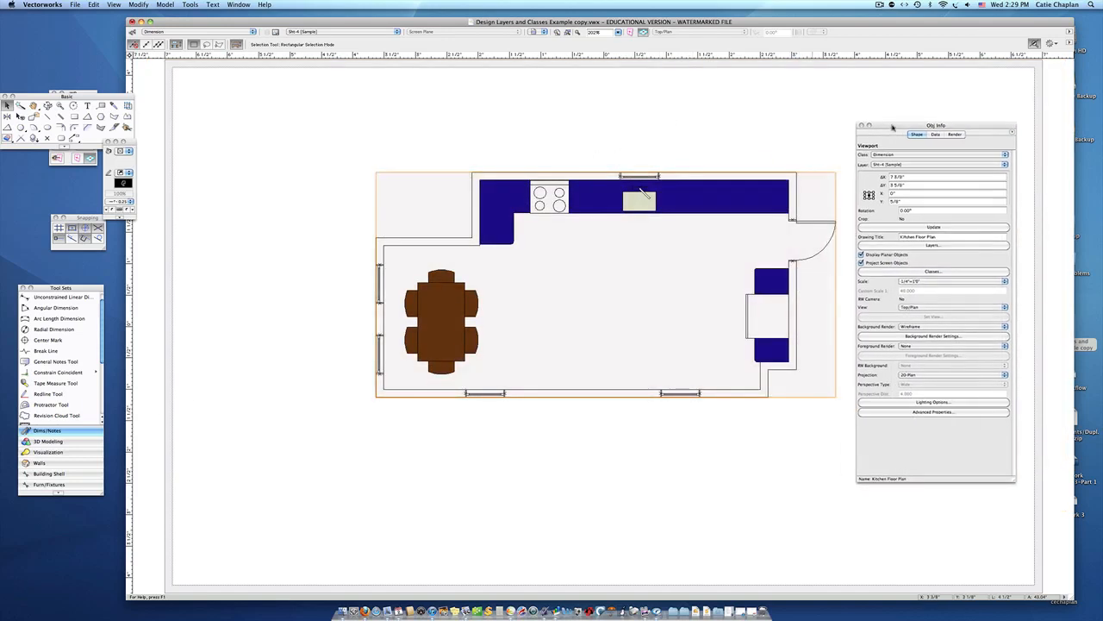
click(812, 178)
drag(792, 175, 625, 124)
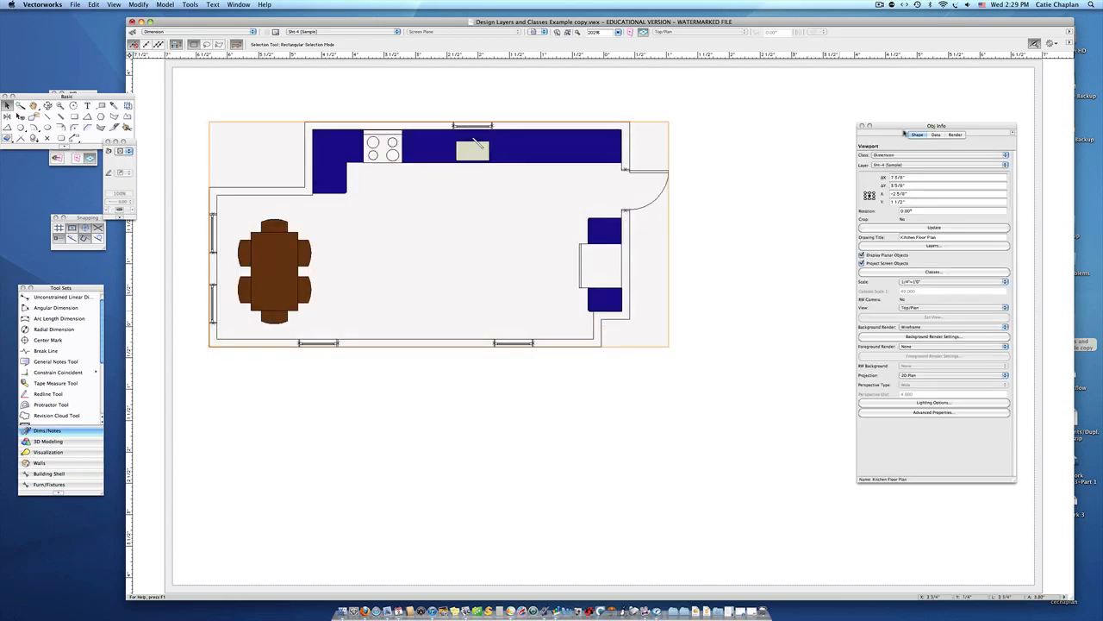
Try the Fast Renderworks and Sketch background render modes on the Kitchen Floor Plan viewport.
drag(904, 133, 770, 120)
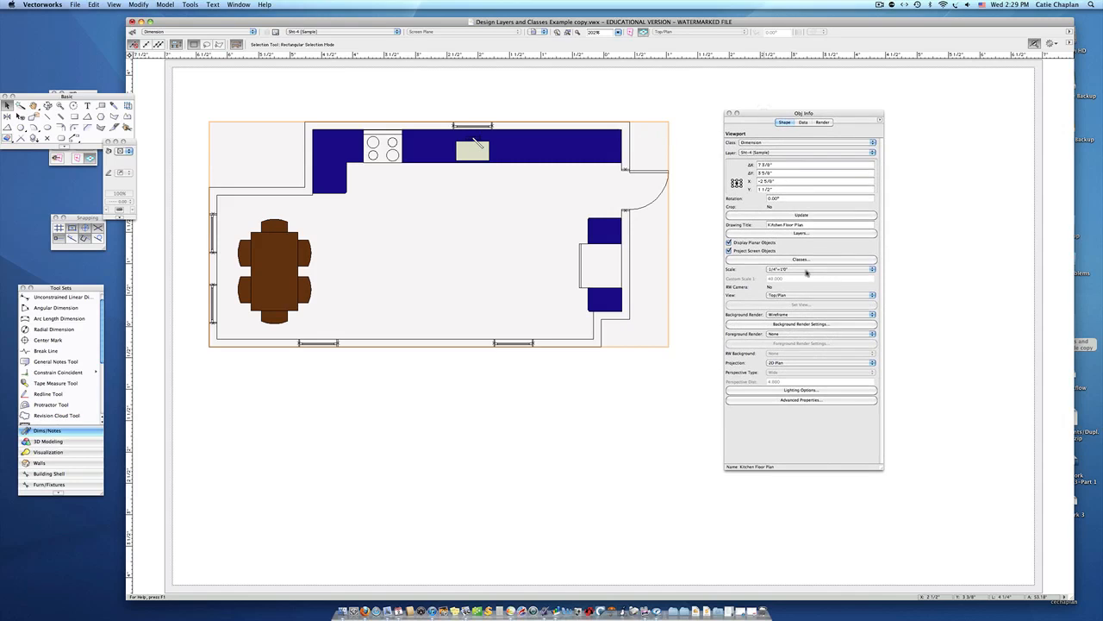
click(871, 316)
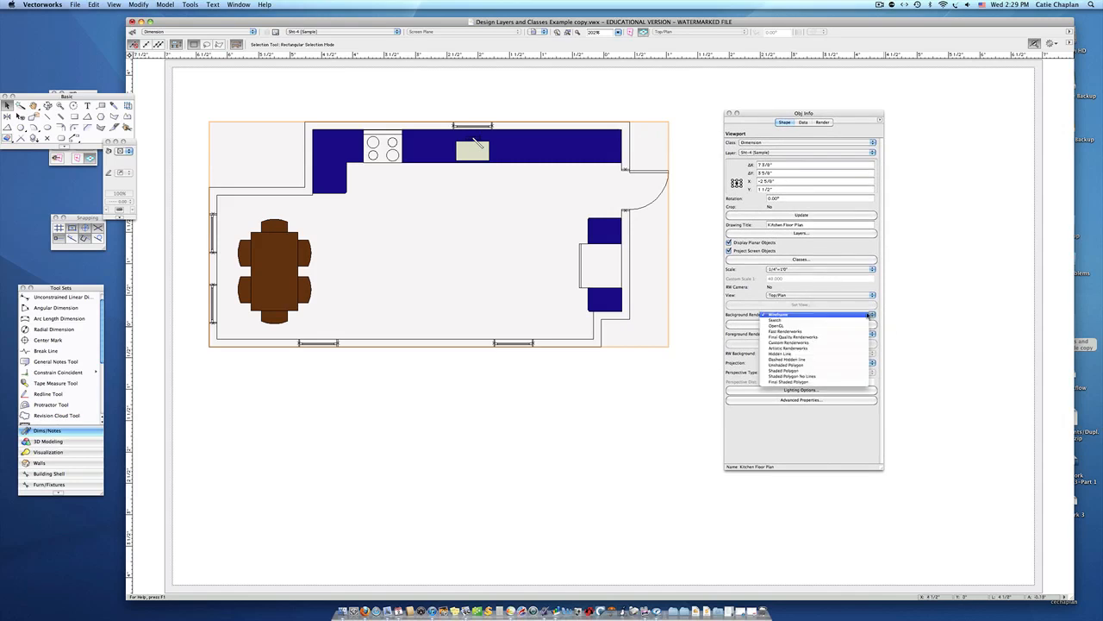
click(873, 328)
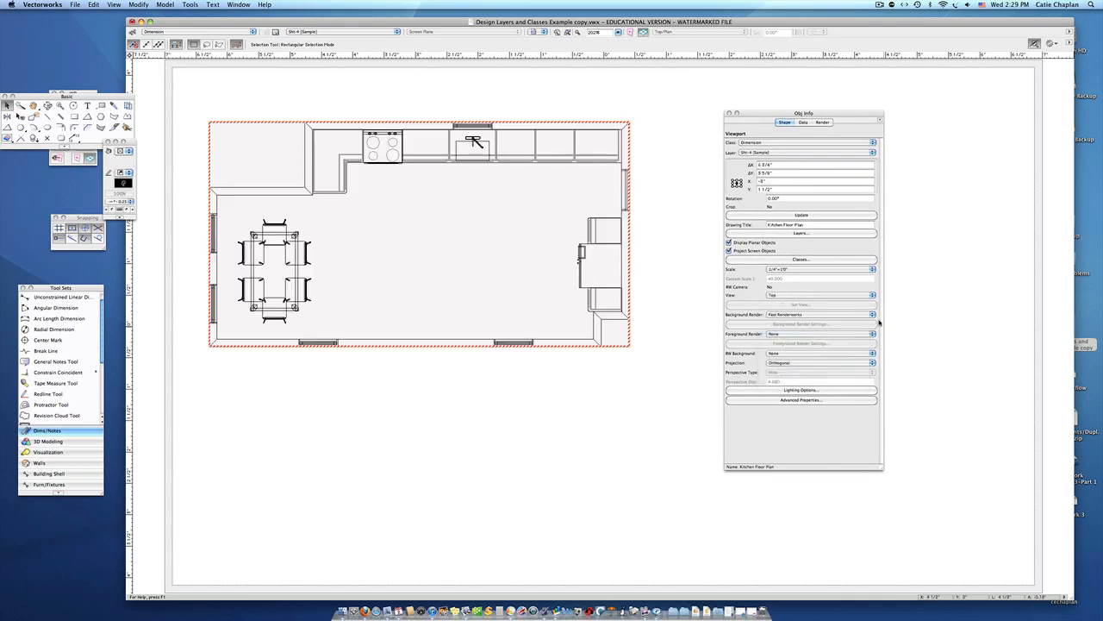
click(871, 315)
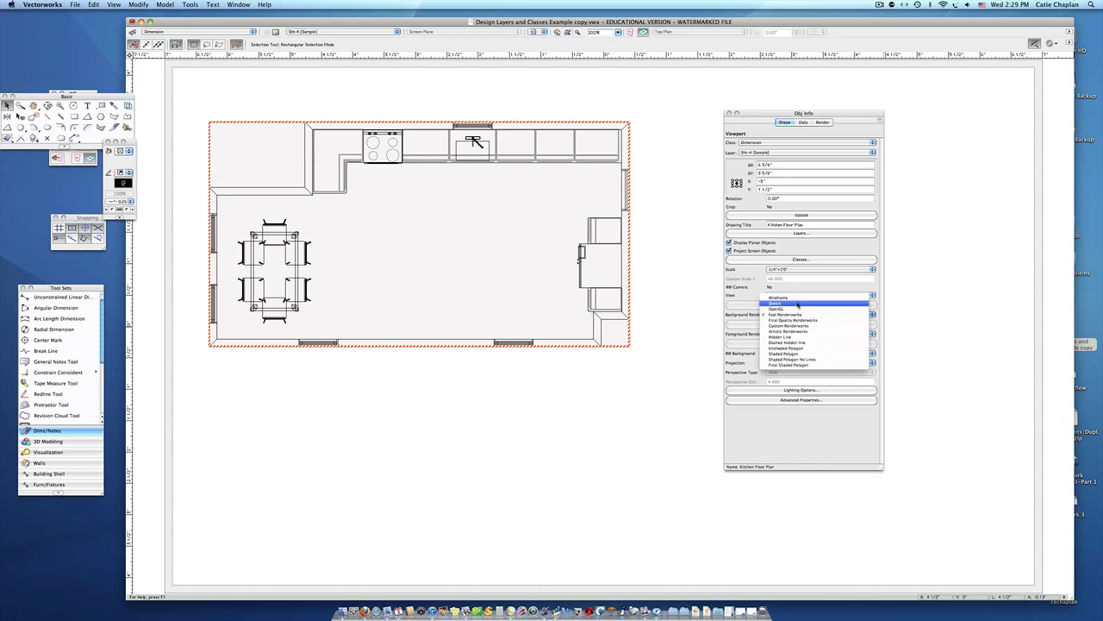
click(798, 303)
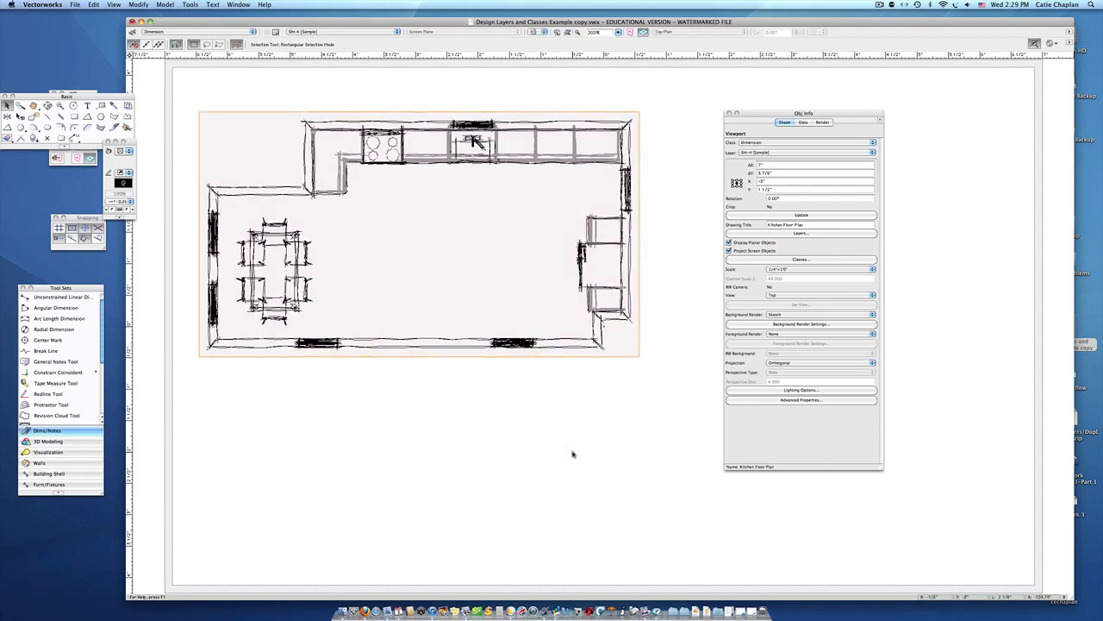
Return the viewport's background render to Wireframe, and change it to Dashed Hidden Line.
click(871, 315)
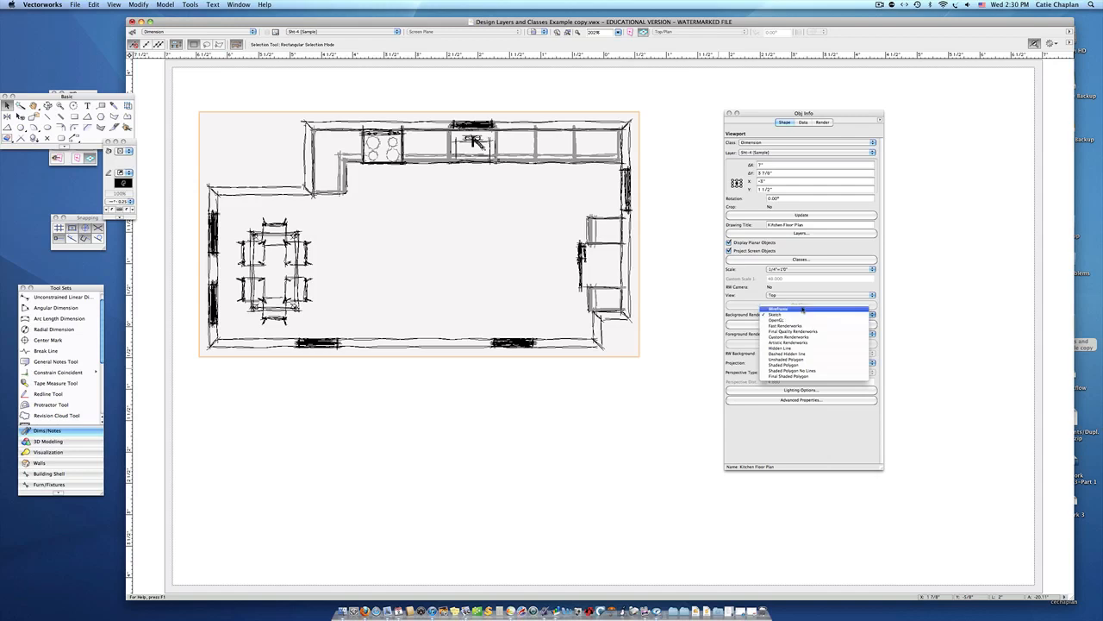
click(802, 308)
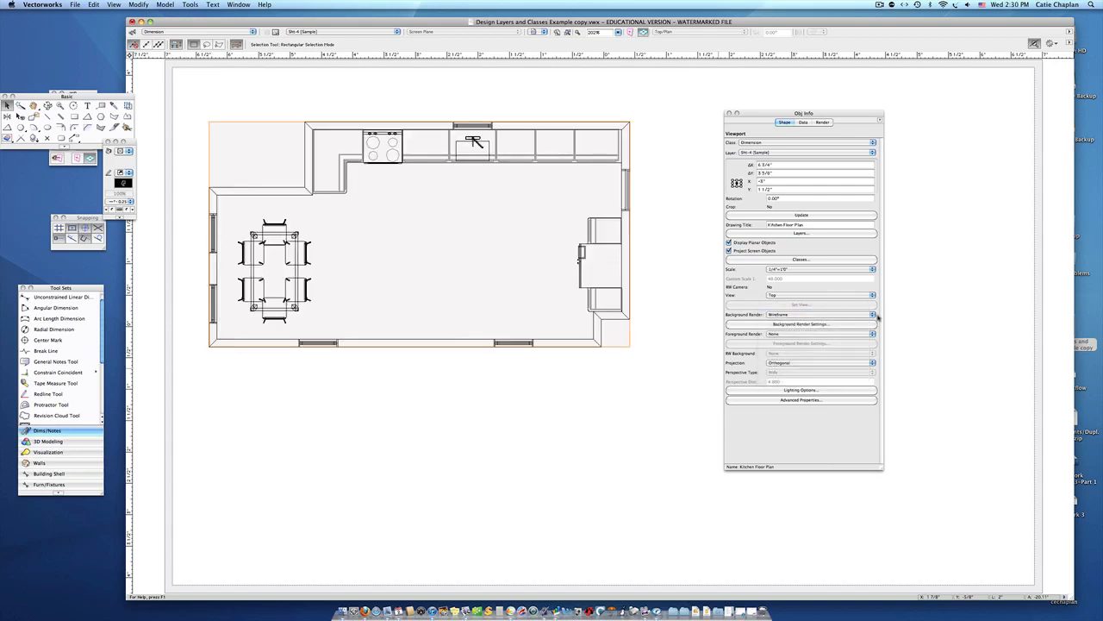
click(872, 316)
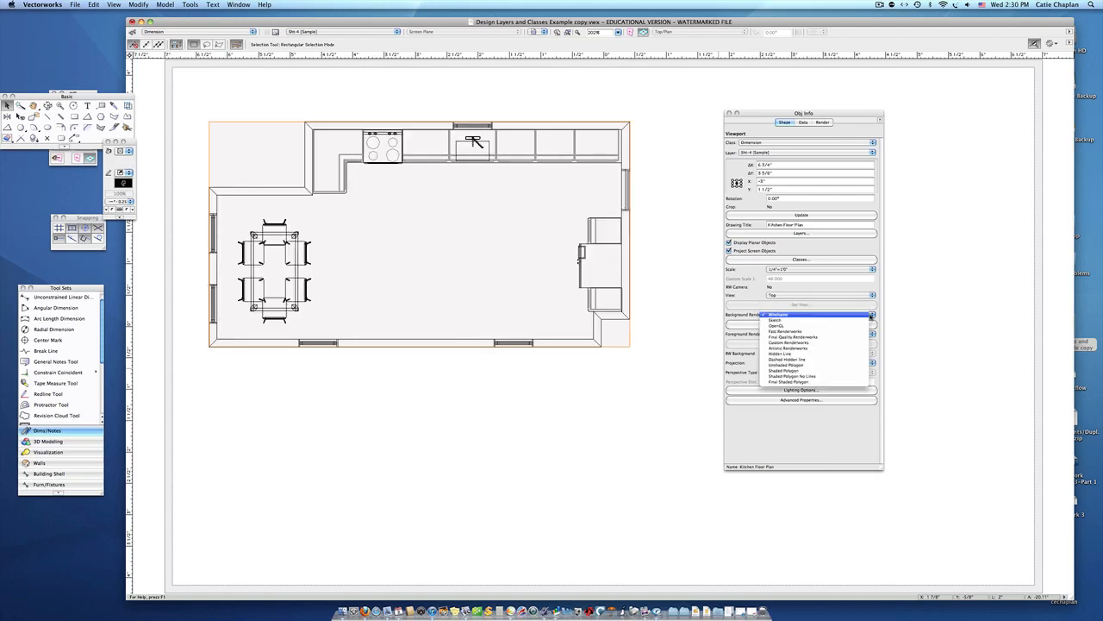
click(786, 359)
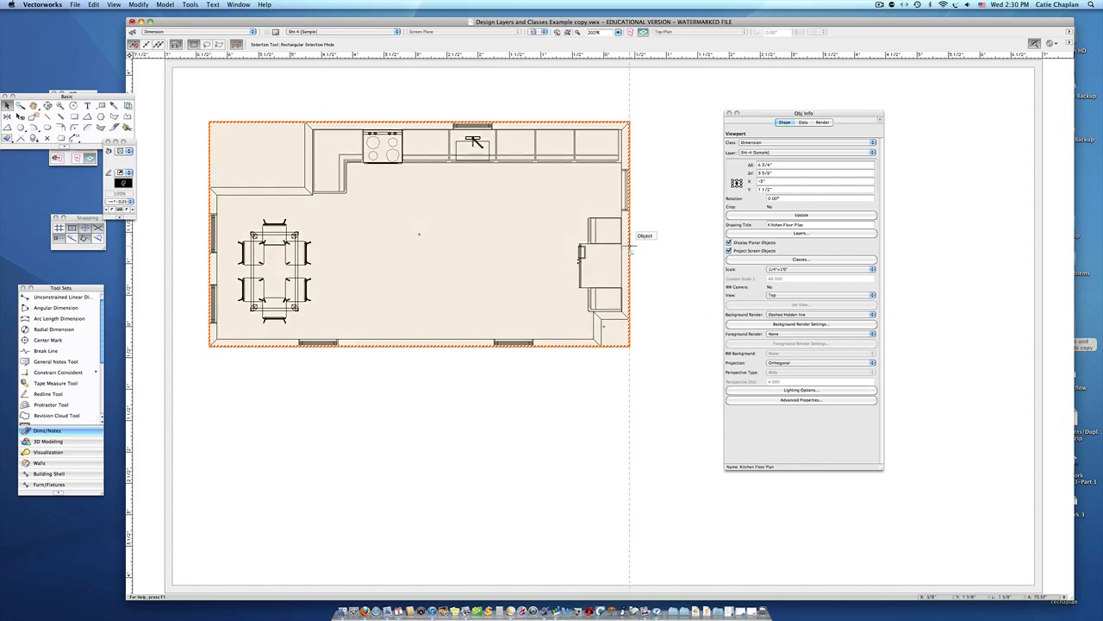
Update the viewport's Dashed Hidden Line rendering, and try Wireframe and OpenGL as its background render.
click(795, 214)
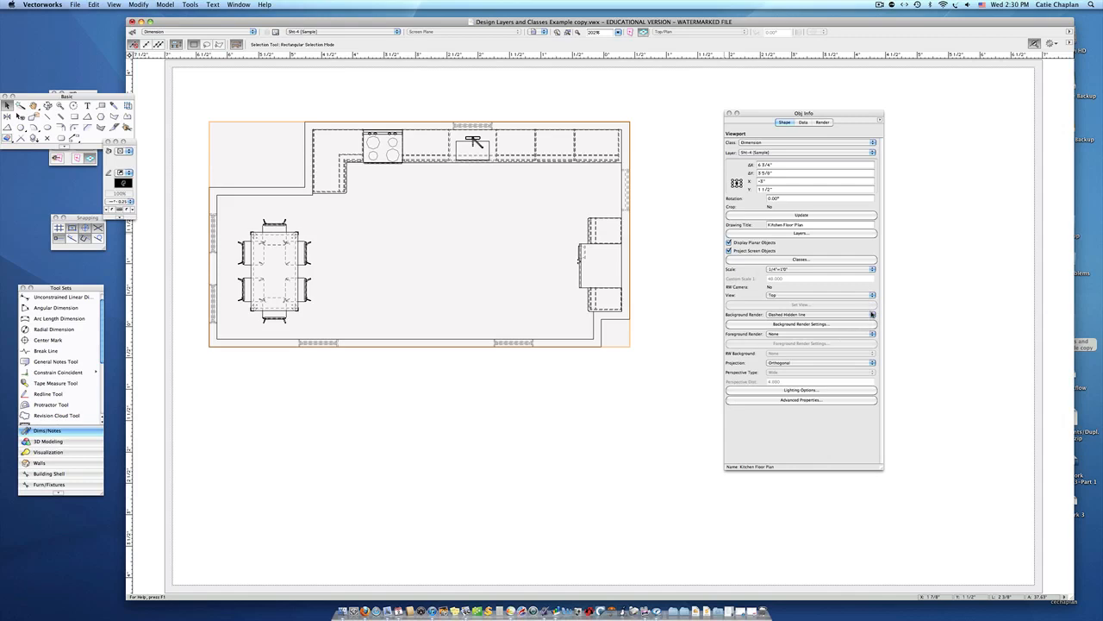
click(872, 314)
click(777, 268)
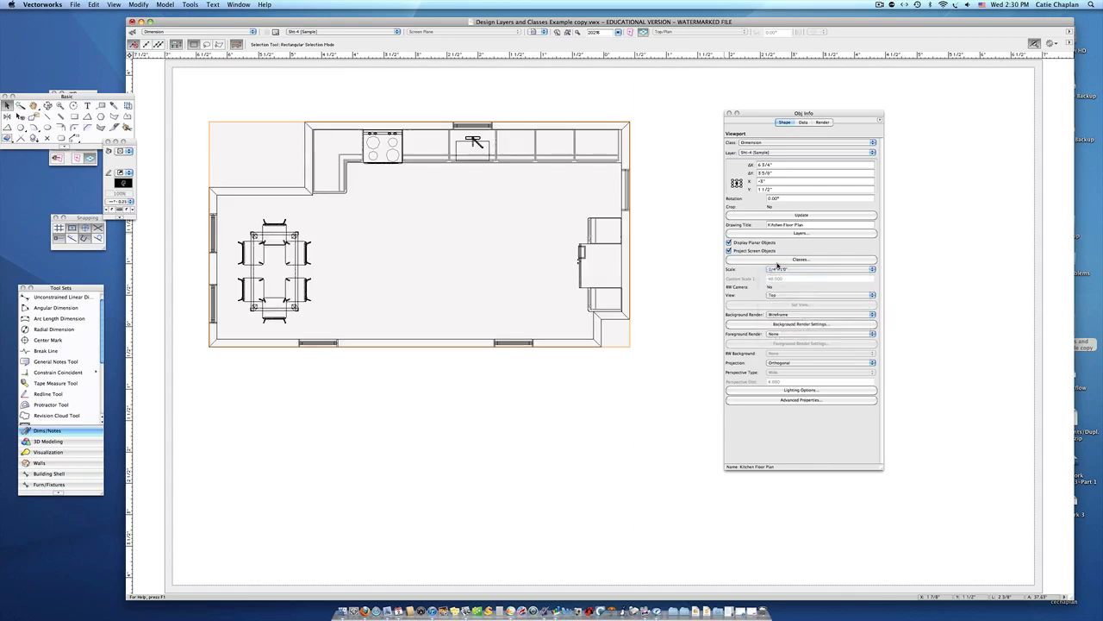
click(872, 316)
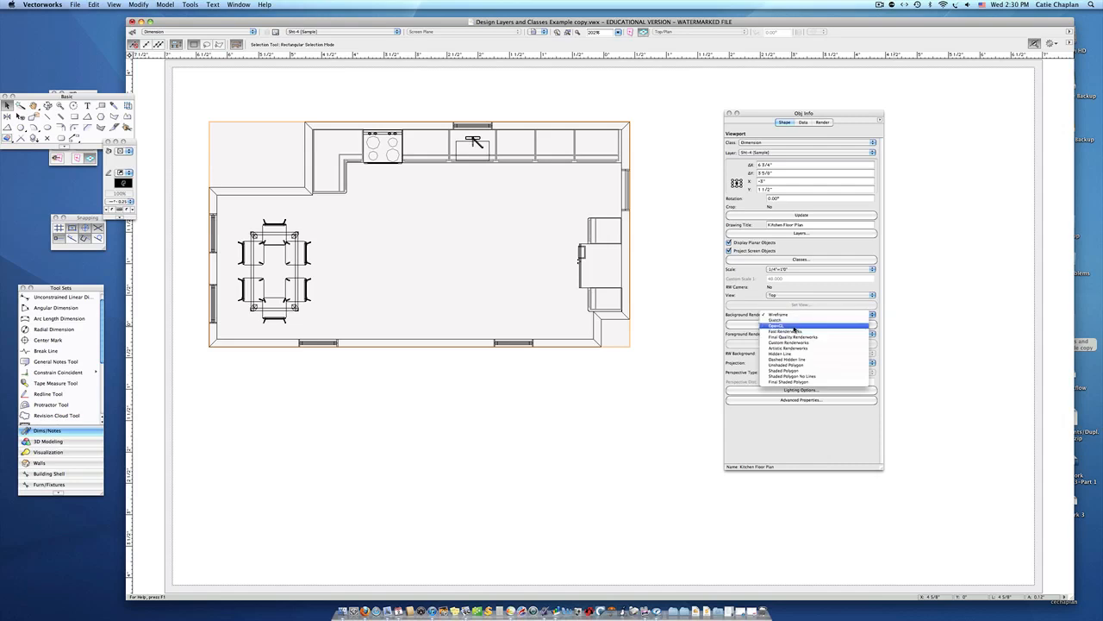
click(794, 327)
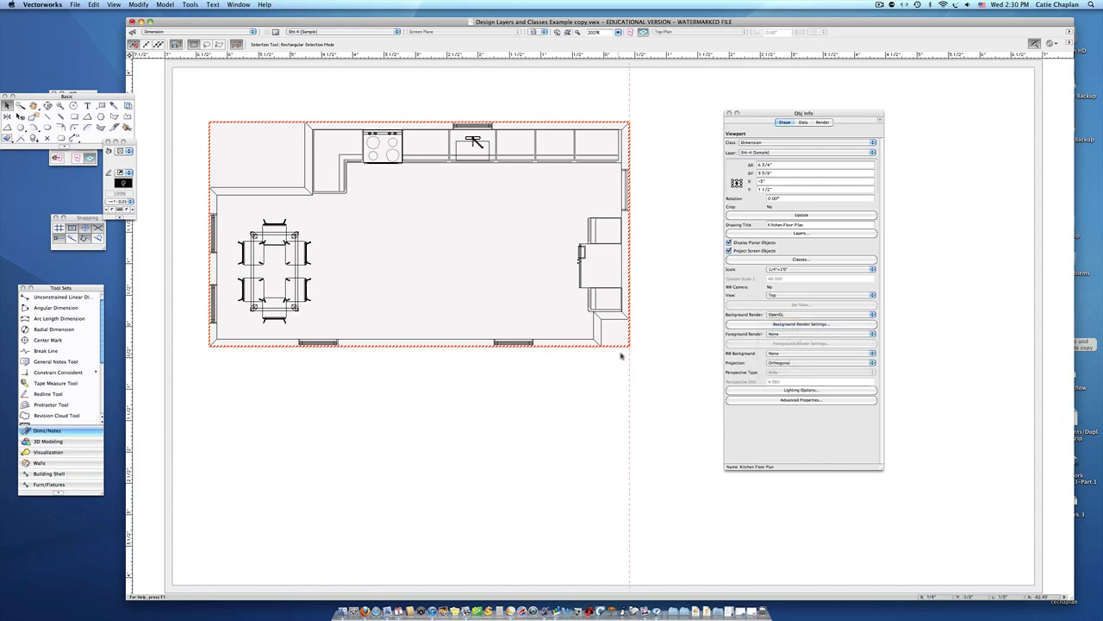
Try the Top/Plan view on the Kitchen Floor Plan viewport, and return it to the Top view.
click(872, 296)
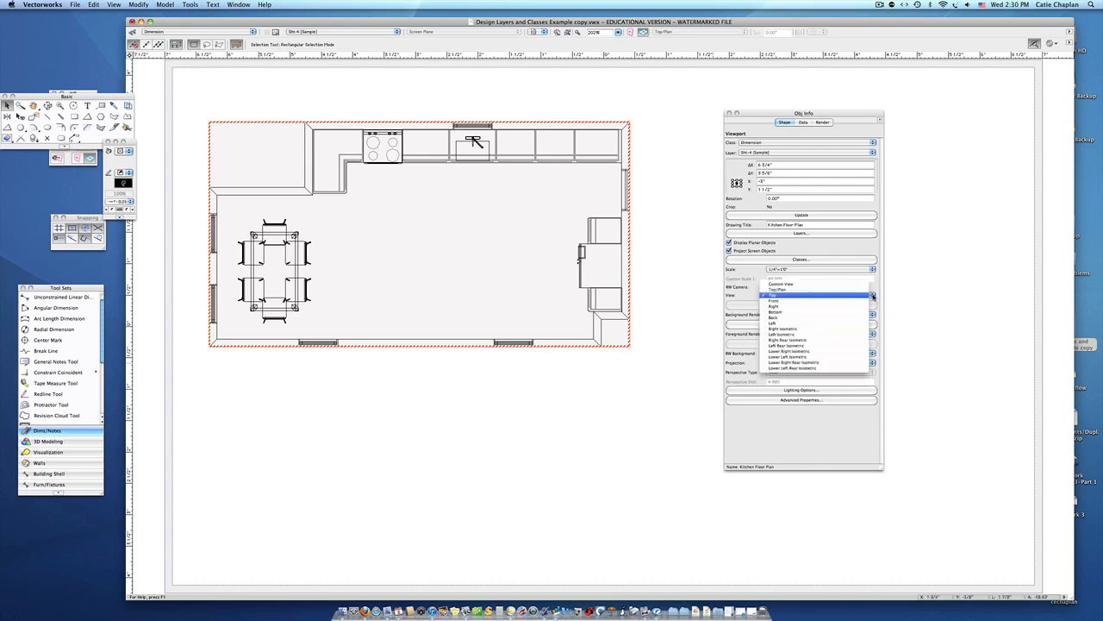
click(849, 287)
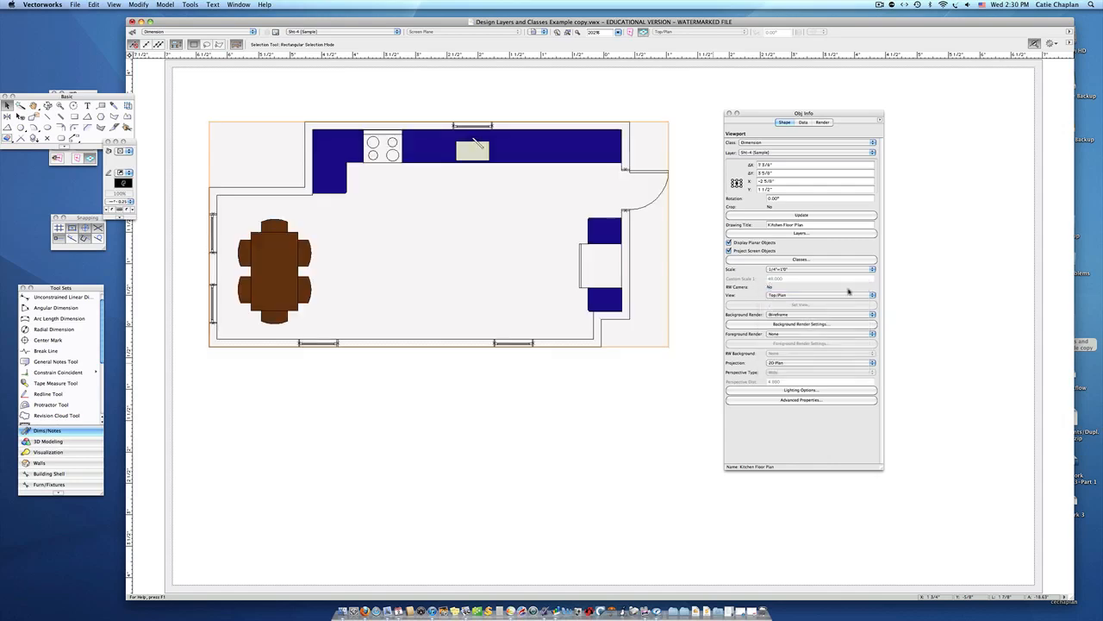
click(870, 297)
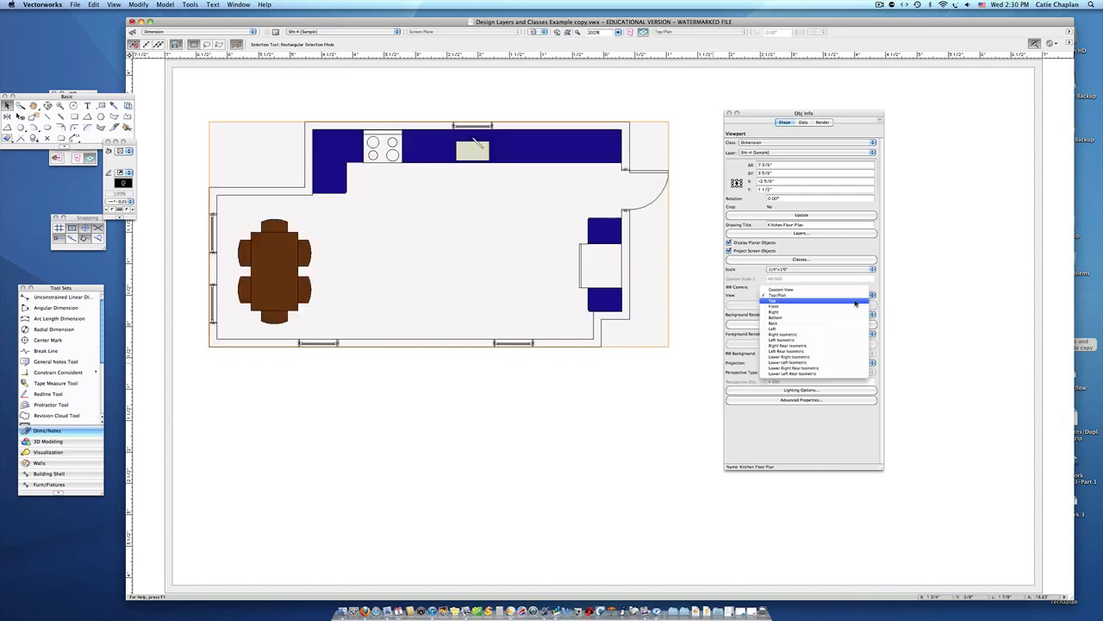
click(855, 303)
Try the Right Isometric view with OpenGL background rendering on the Kitchen Floor Plan viewport, and update it.
click(869, 296)
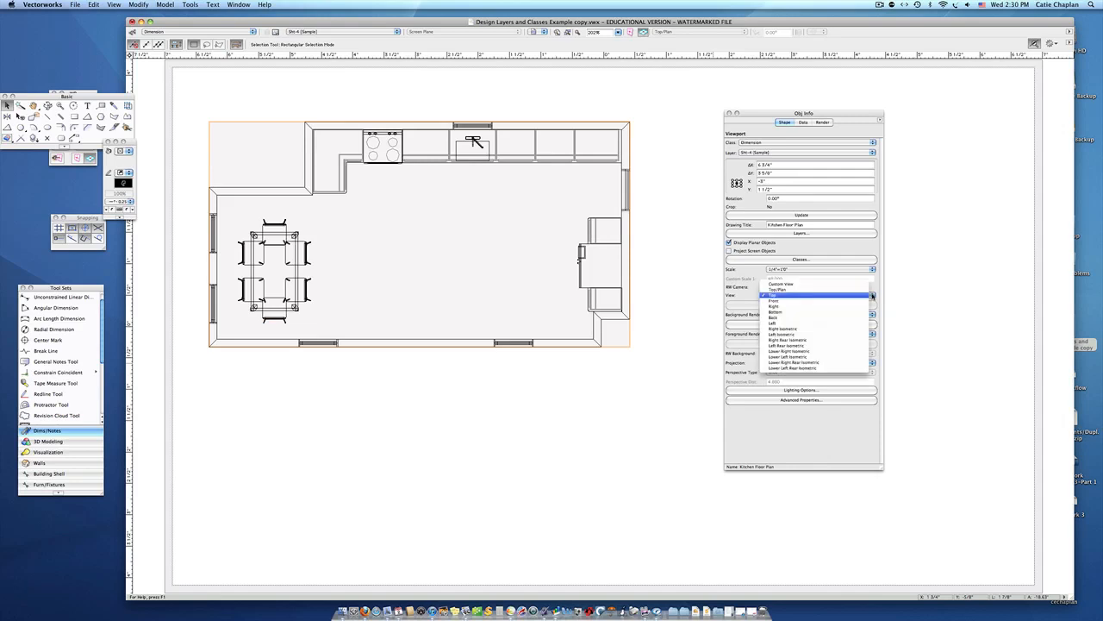
click(815, 329)
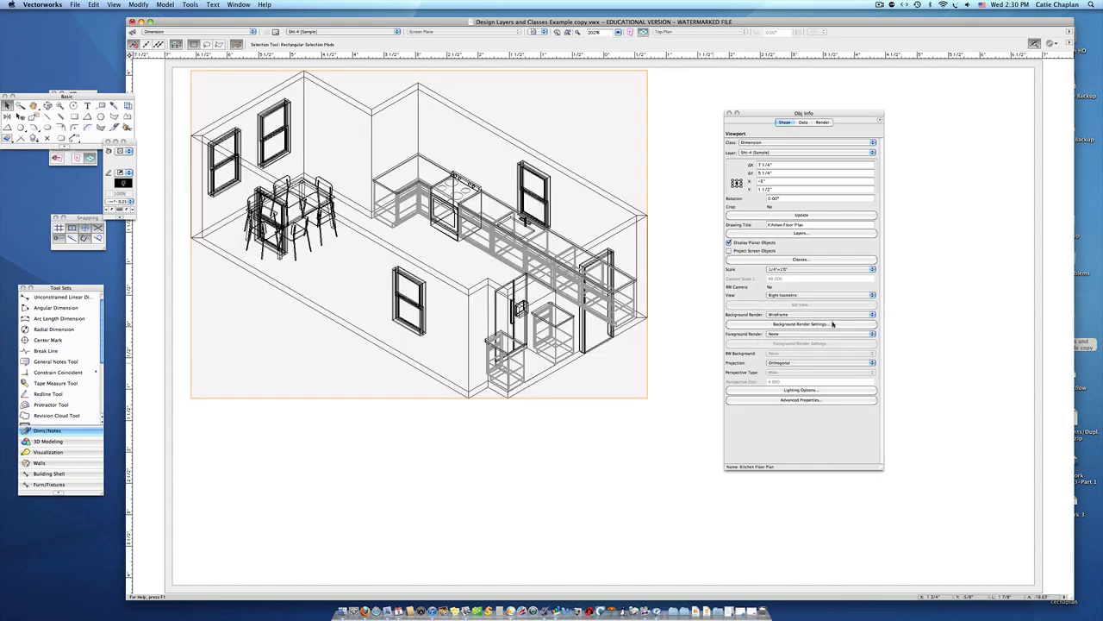
click(873, 316)
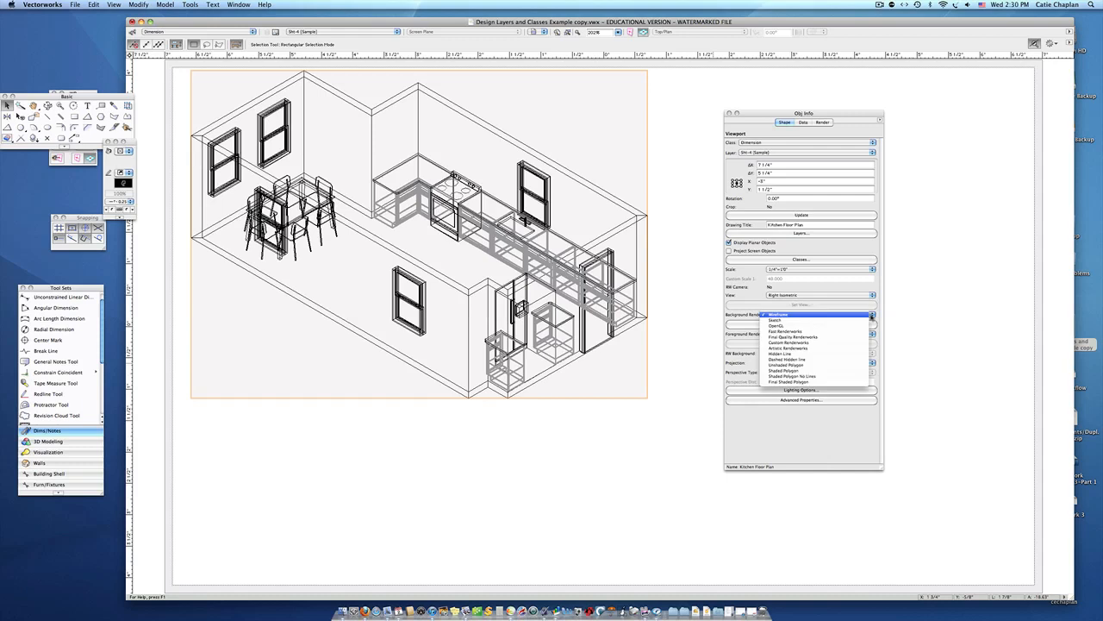
click(852, 326)
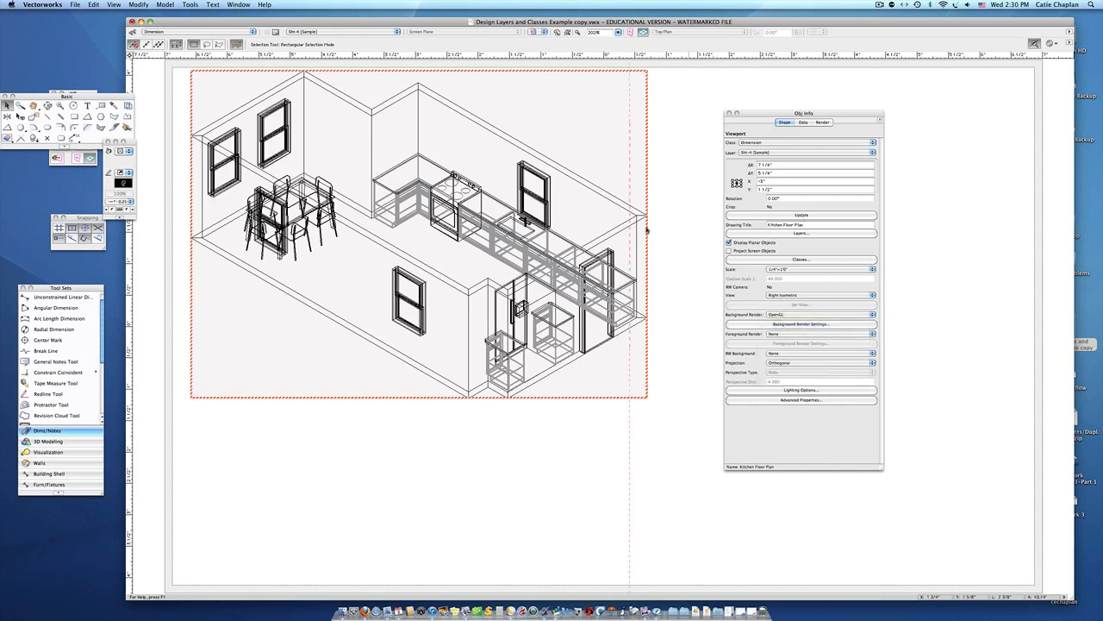
click(762, 216)
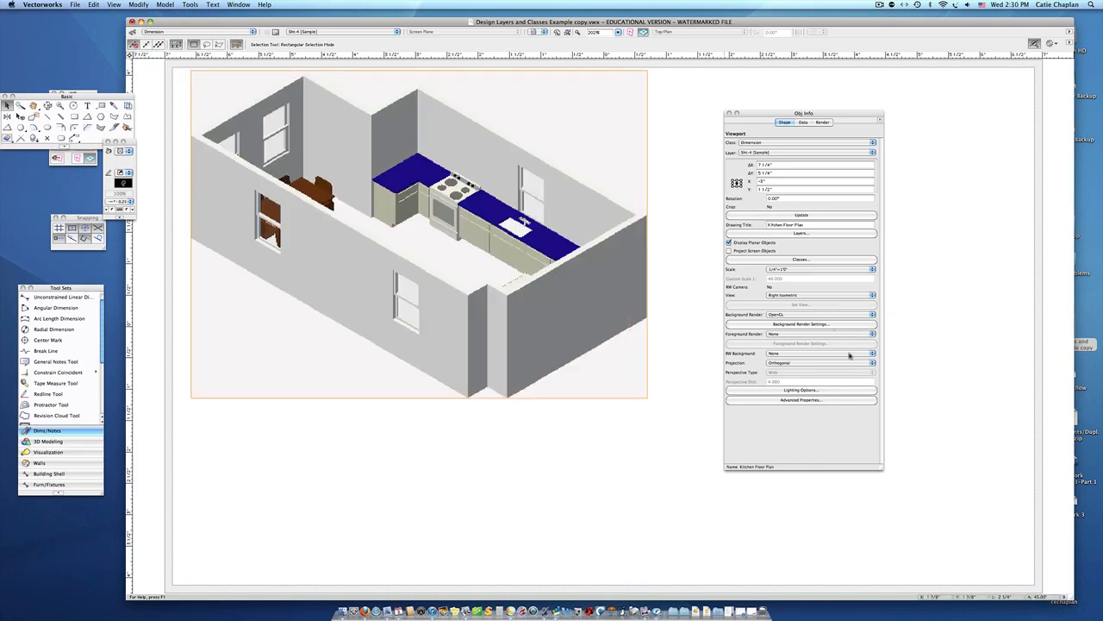
Set the Kitchen Floor Plan viewport's view to Top/Plan, and deselect it after moving the Object Info palette aside.
click(872, 296)
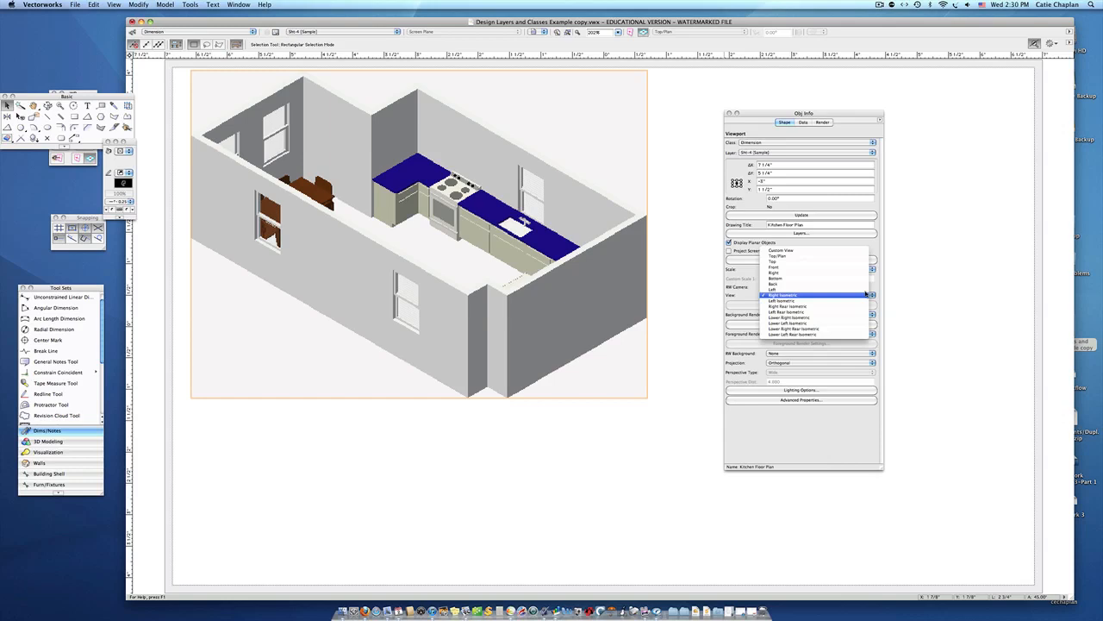
click(836, 256)
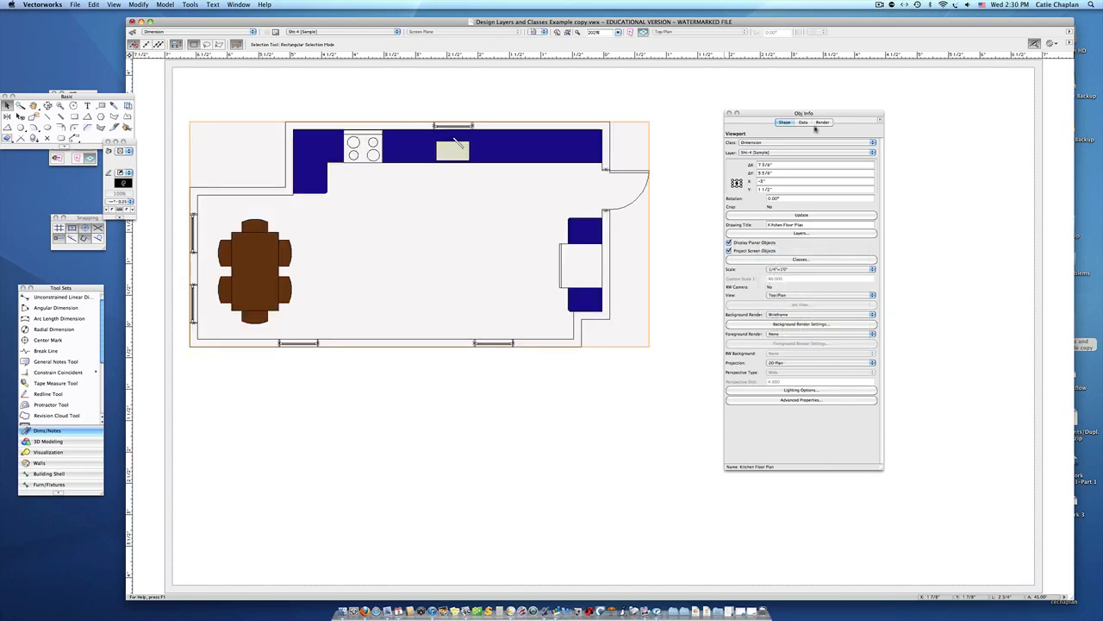
drag(764, 115, 820, 113)
click(759, 238)
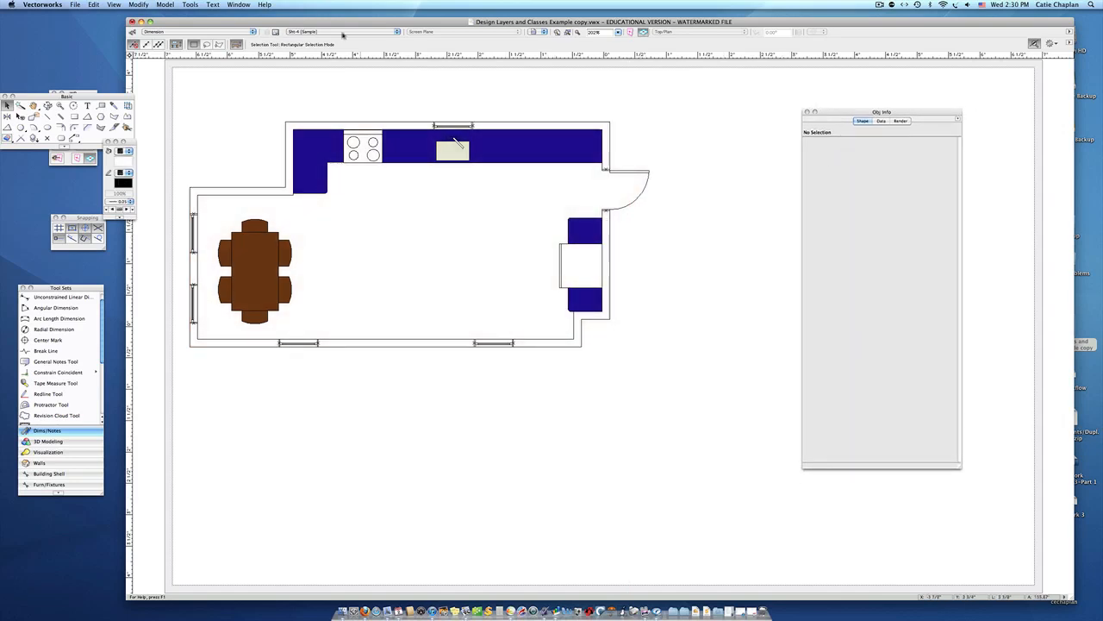
Switch from the Sht-4 [Sample] sheet to the Pantry Cabinet design layer.
click(396, 32)
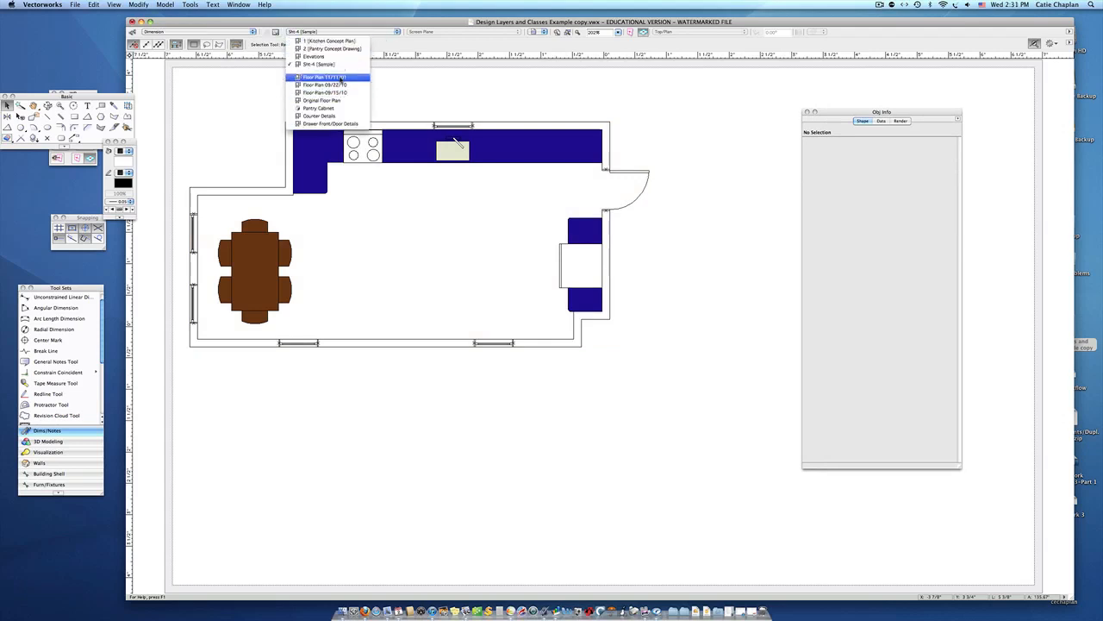
click(335, 109)
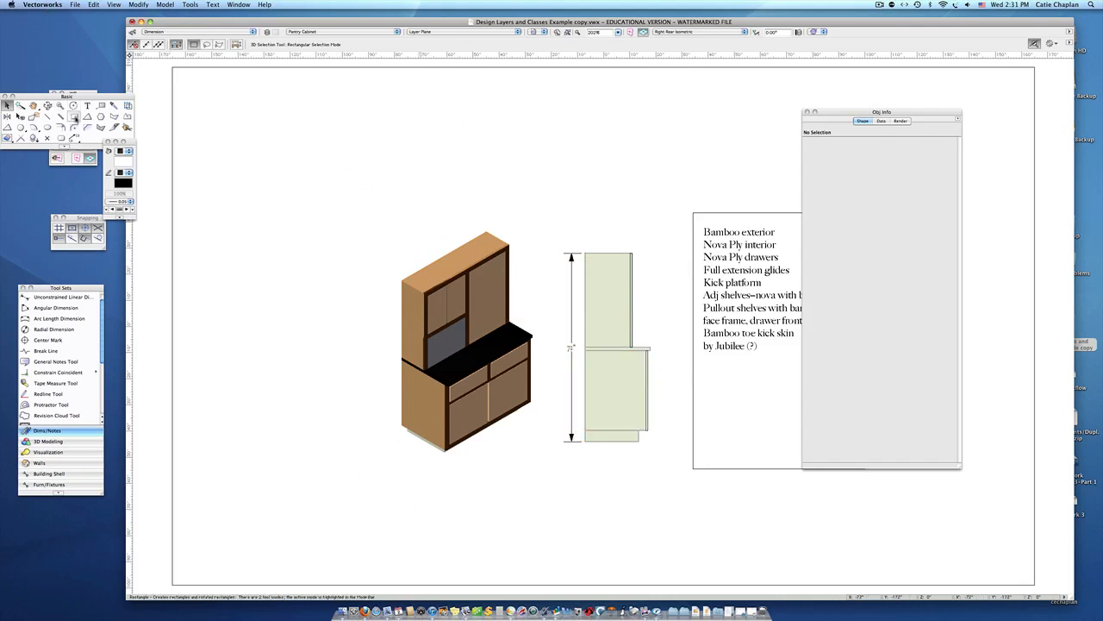
click(74, 115)
click(332, 181)
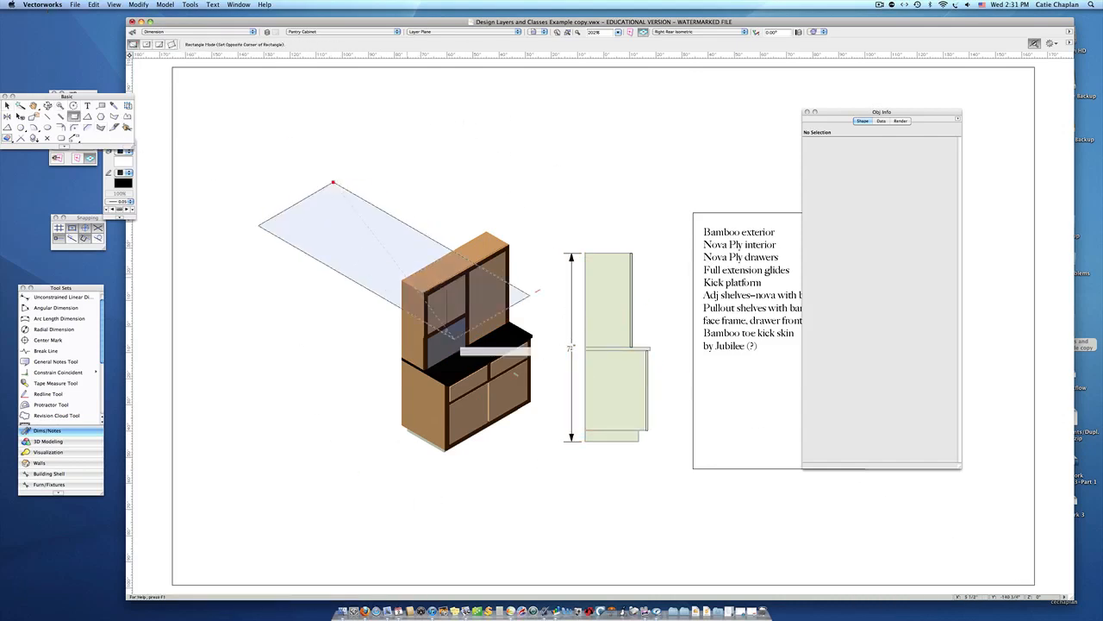
click(488, 431)
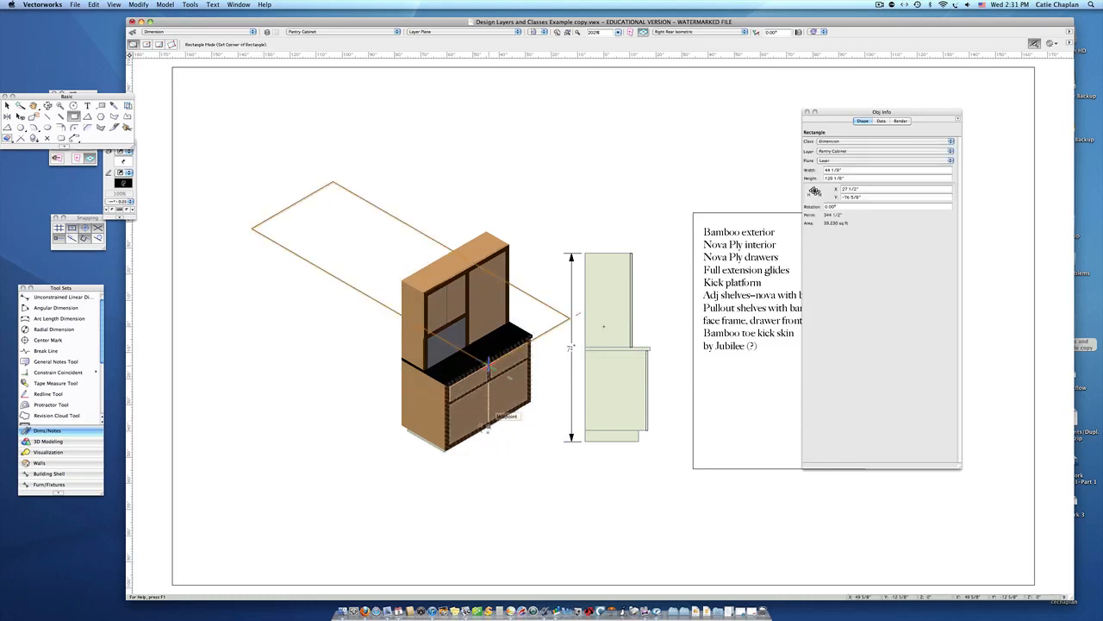
key(F5)
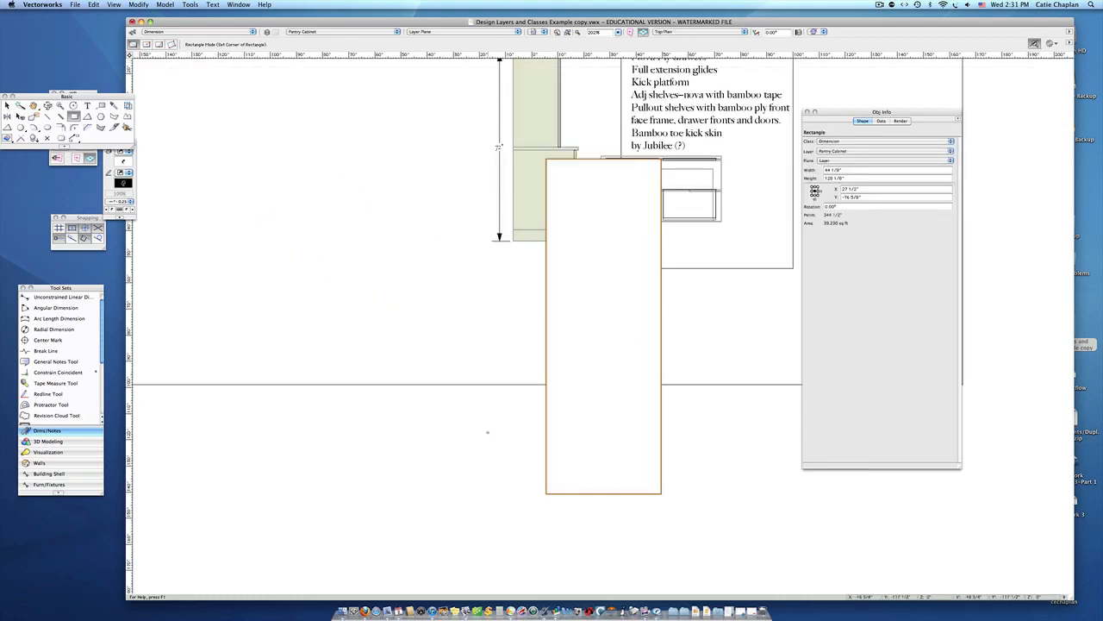
key(super+z)
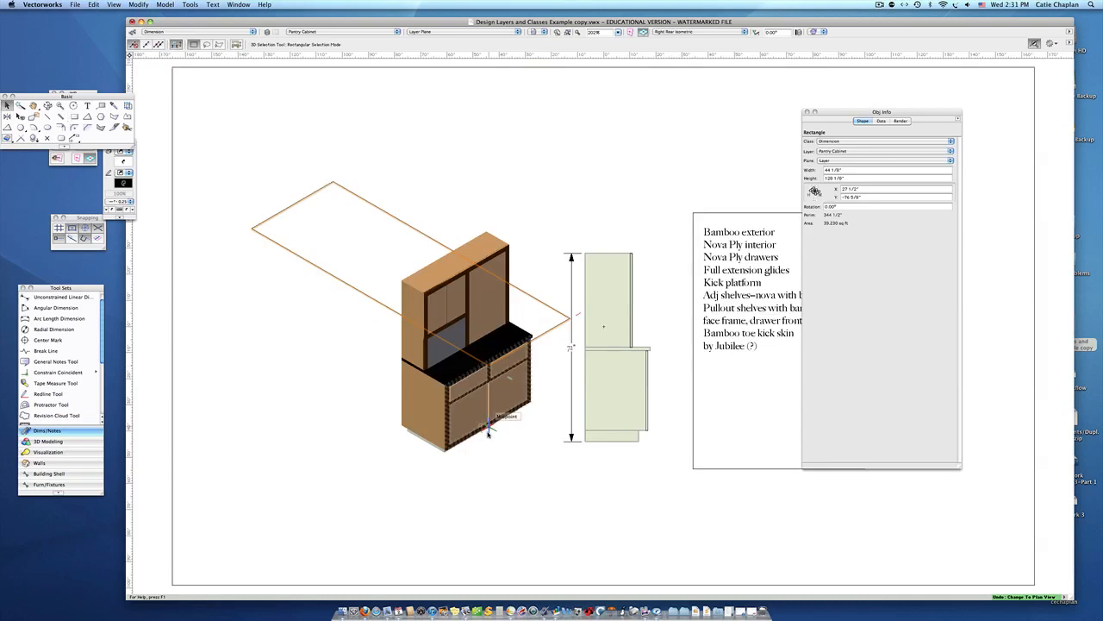
key(x)
key(Delete)
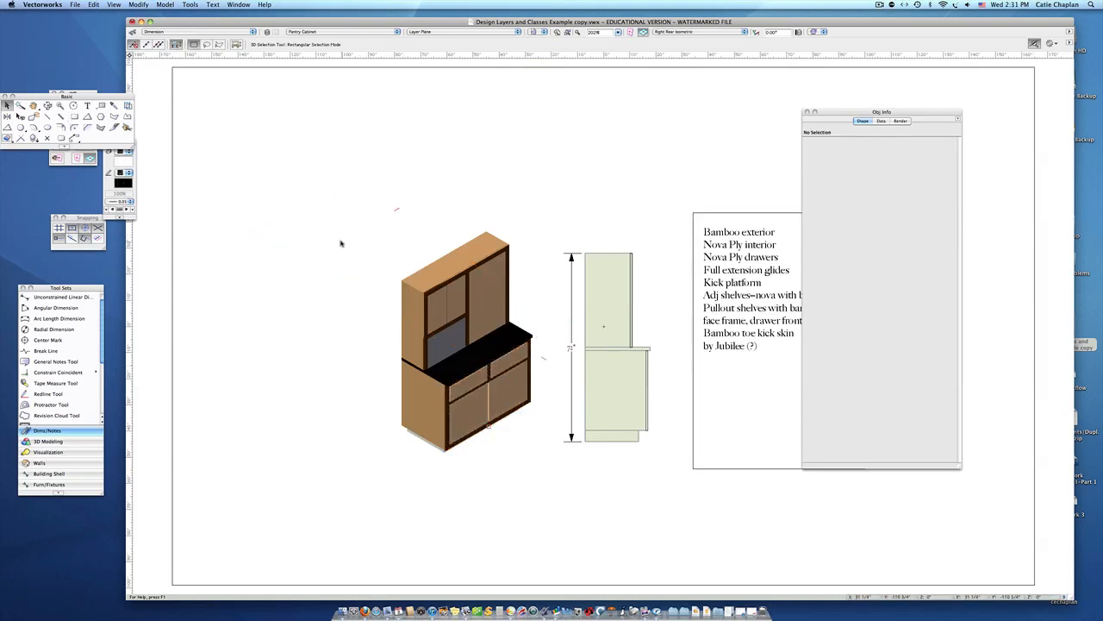
Show the pantry cabinet in the Back view, and draw a rectangle about 75 1/2" wide by 103" high around it.
key(KP_2)
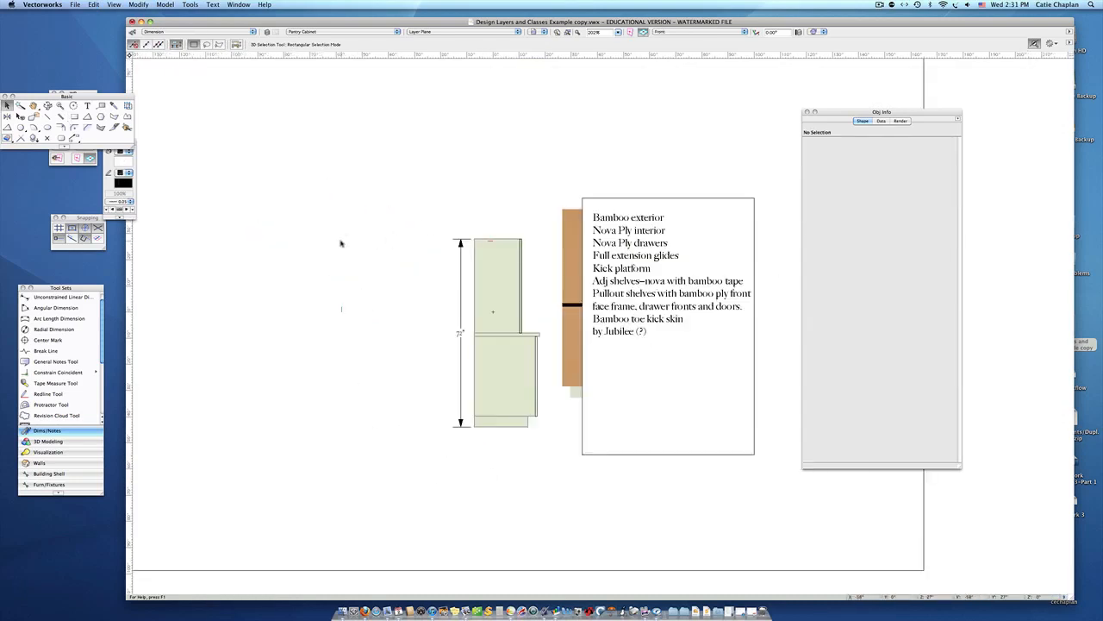
key(KP_8)
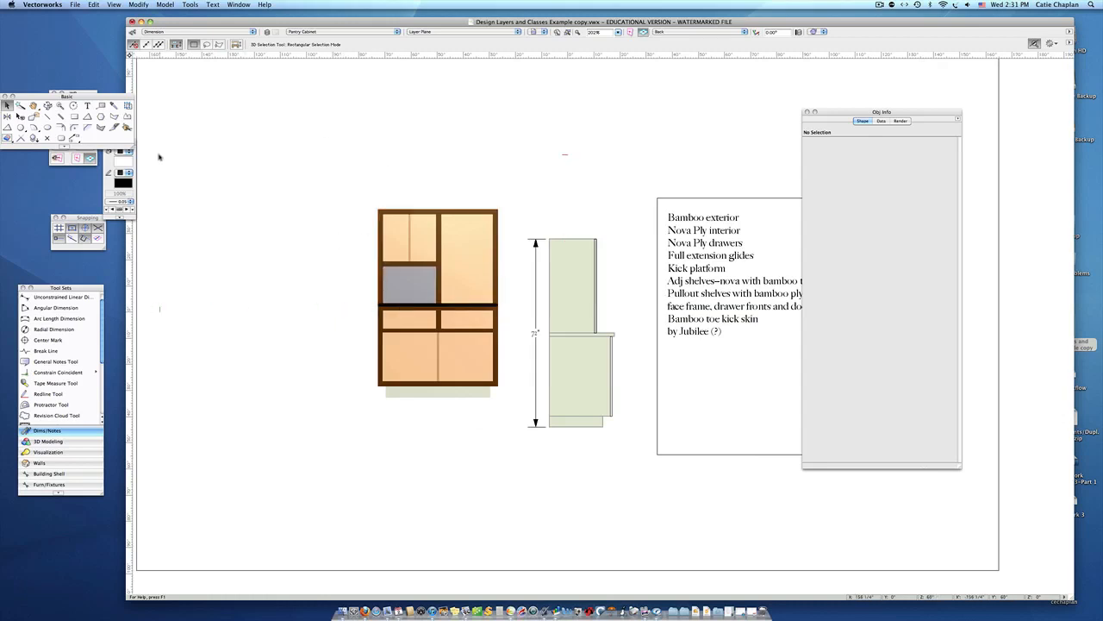
key(4)
drag(325, 169, 522, 439)
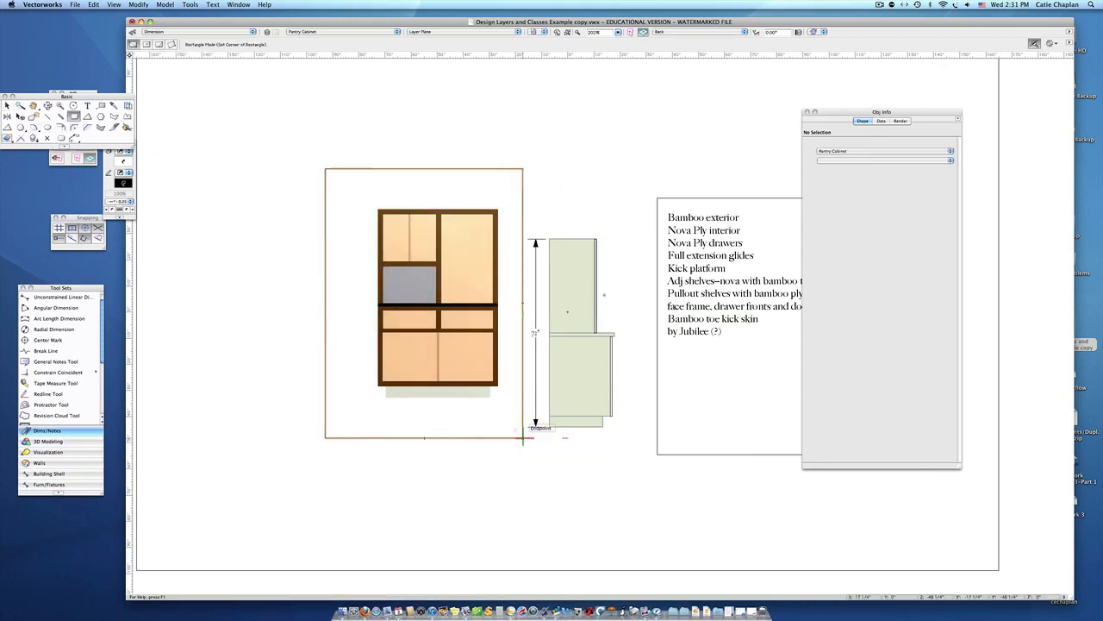
Set both the fill and the pen of the rectangle around the pantry cabinet to None.
click(126, 159)
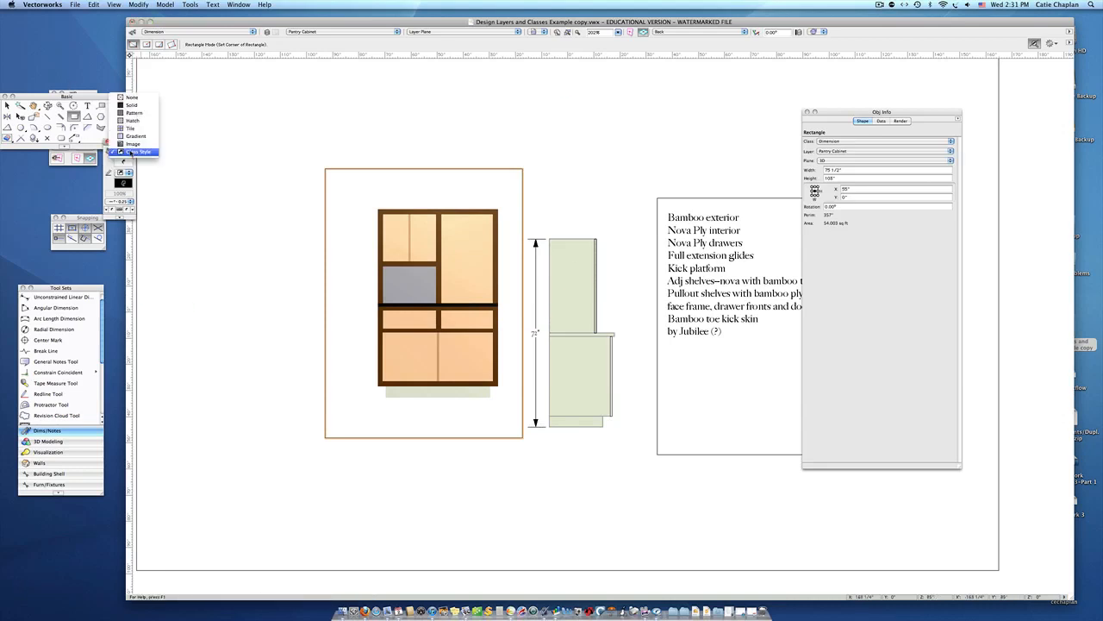
click(131, 104)
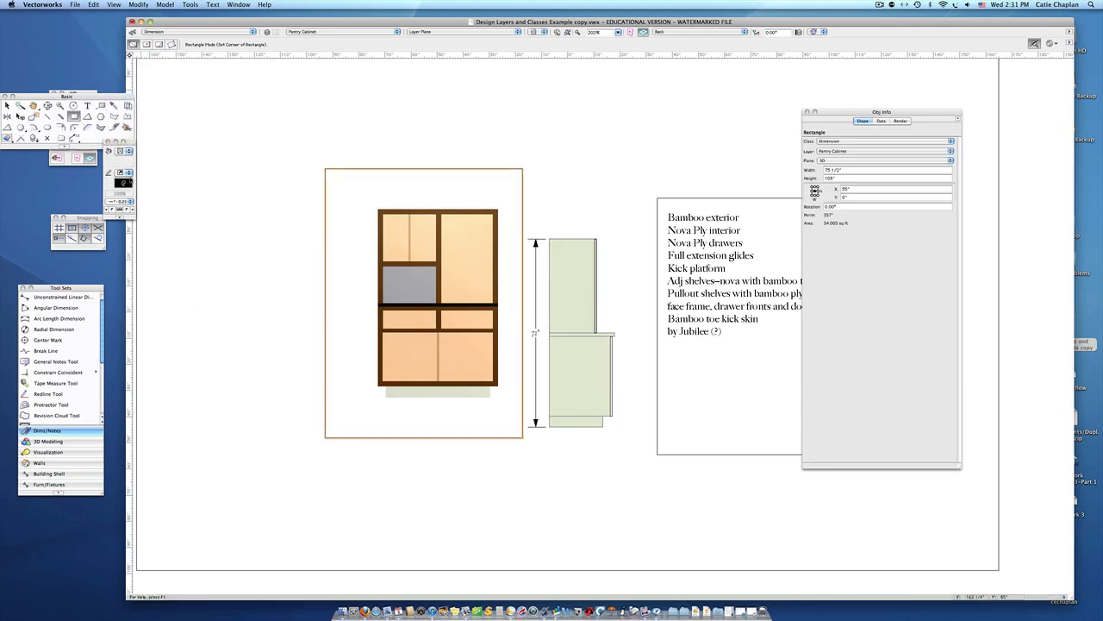
click(130, 174)
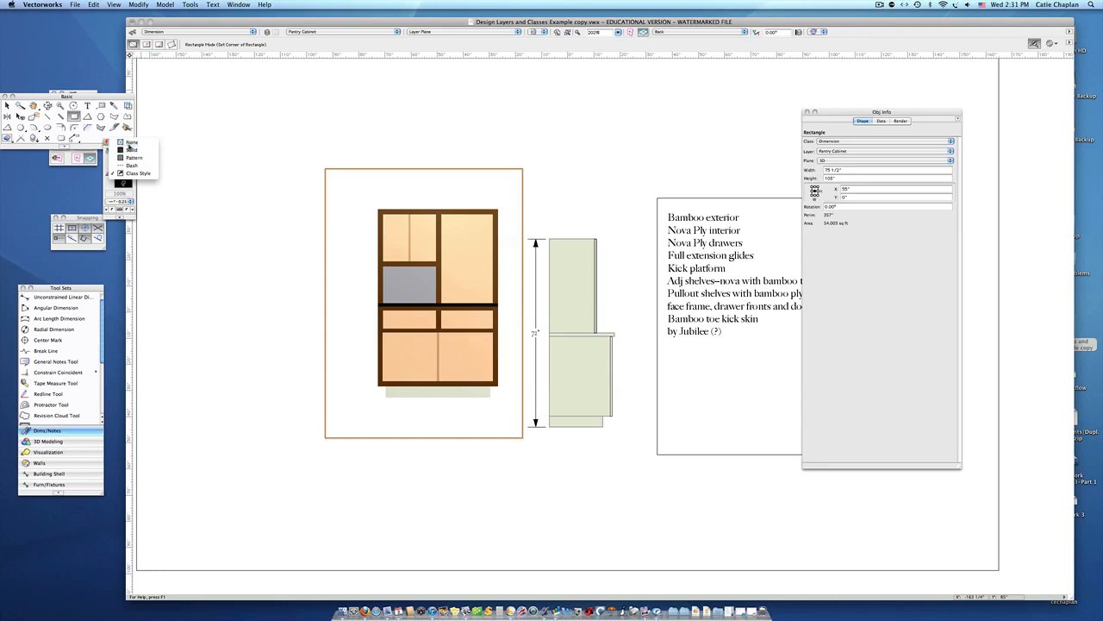
click(130, 151)
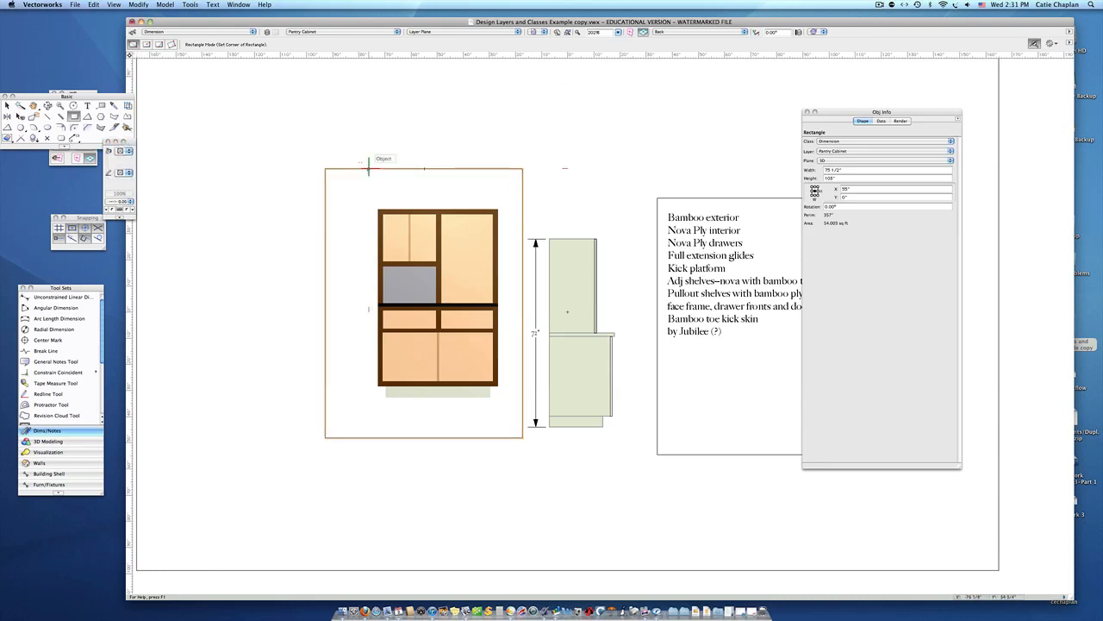
Create a viewport named Pantry from the rectangle on the Sht-4 [Sample] sheet layer.
click(117, 4)
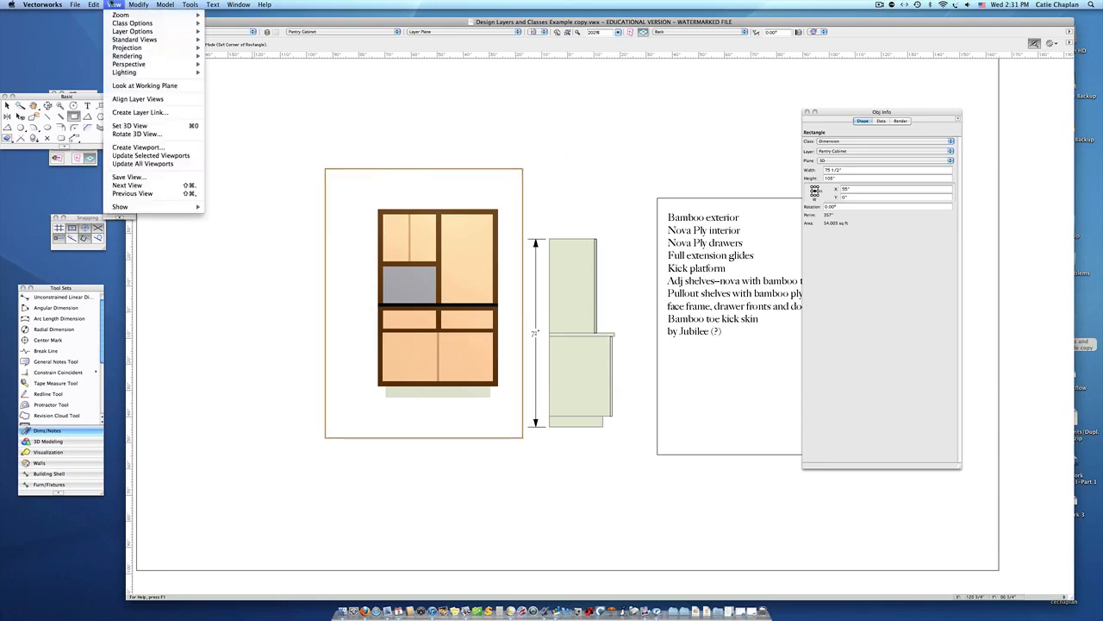
click(134, 147)
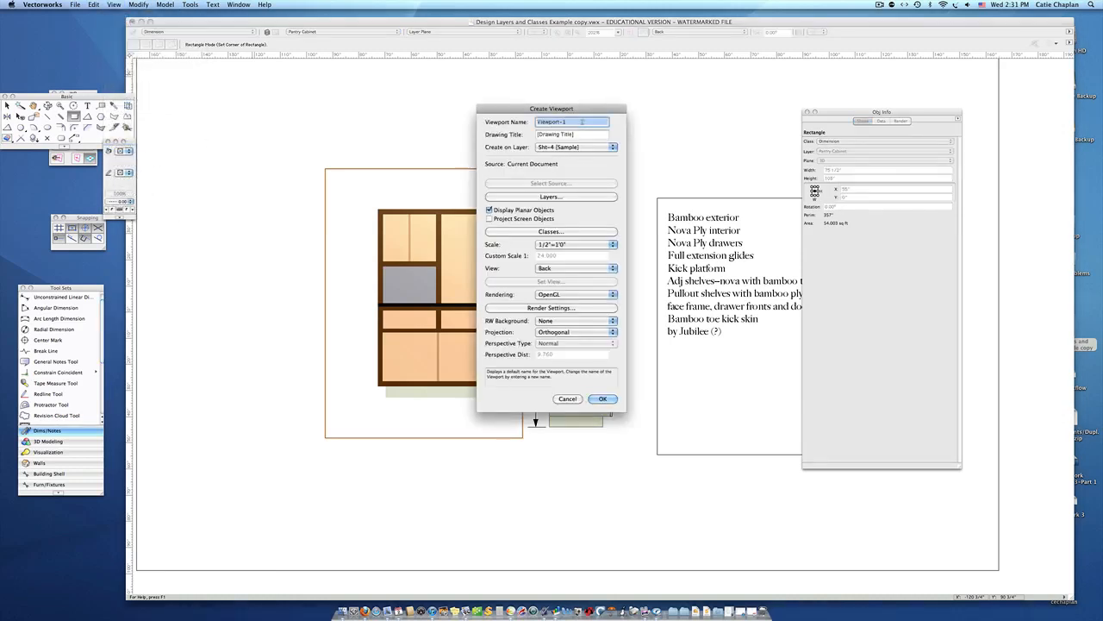
text(Pantry)
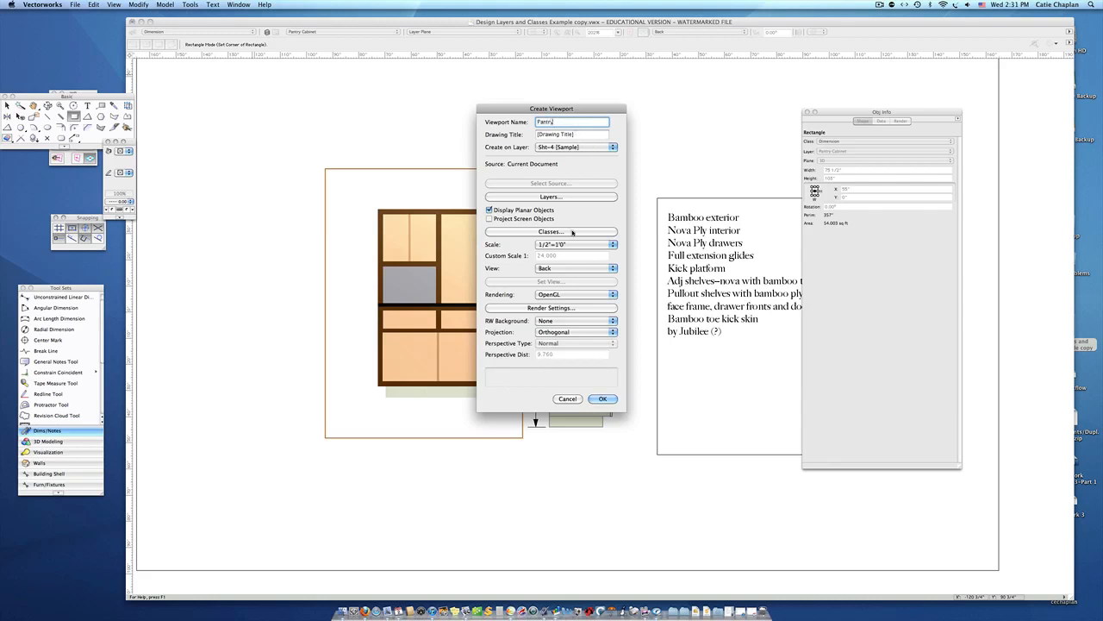
click(602, 398)
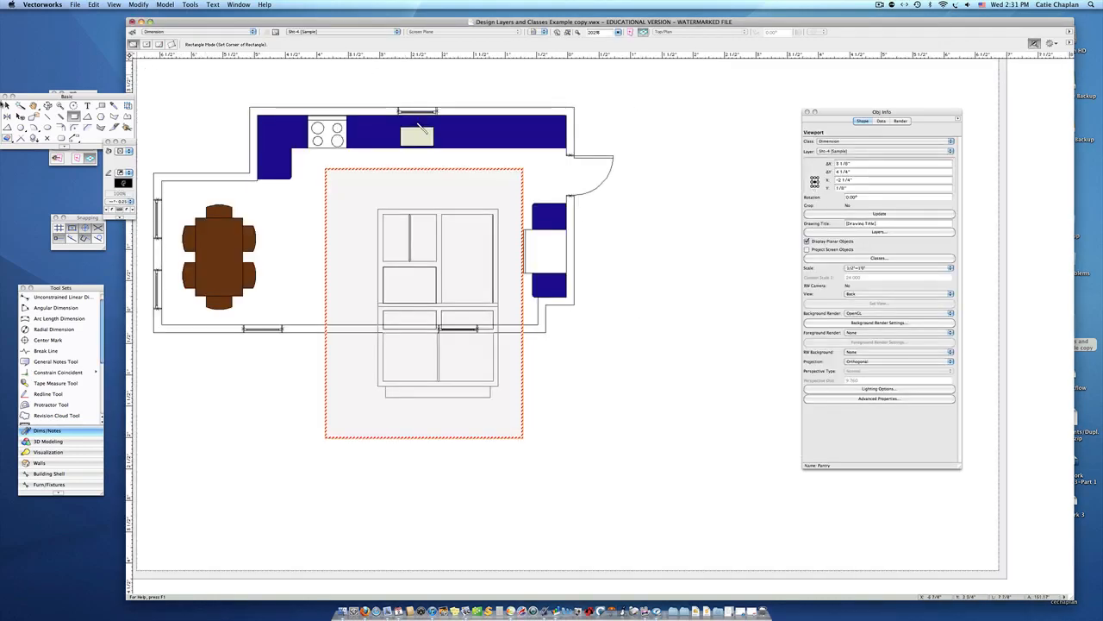
Move the Pantry viewport to the right of the kitchen floor plan, and shift the Object Info palette clear of it.
click(7, 105)
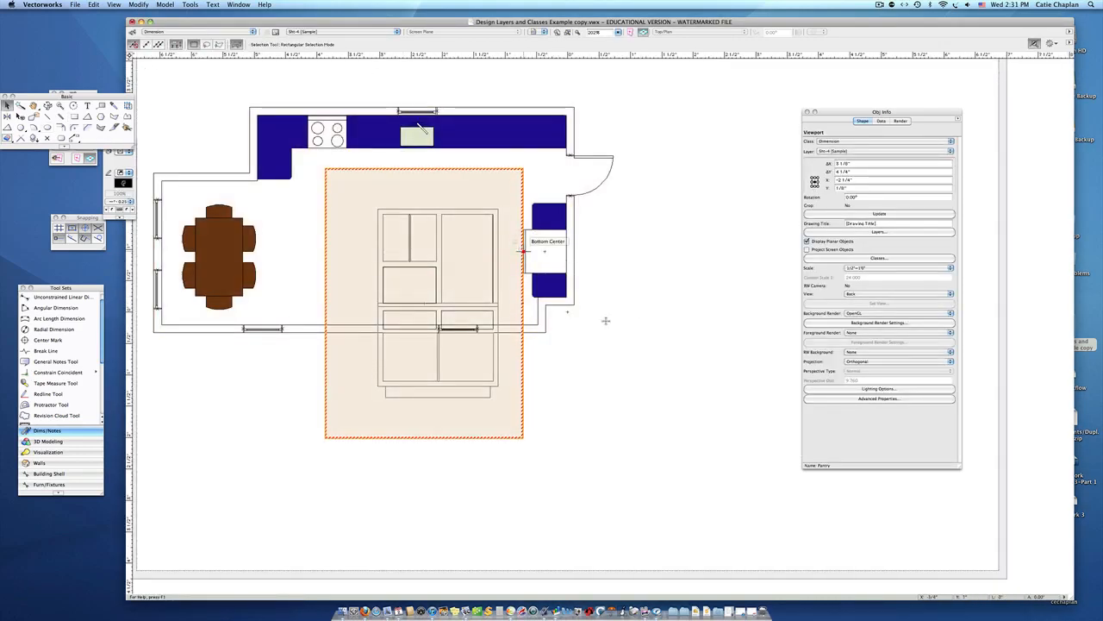
drag(515, 269, 825, 181)
drag(862, 113, 932, 207)
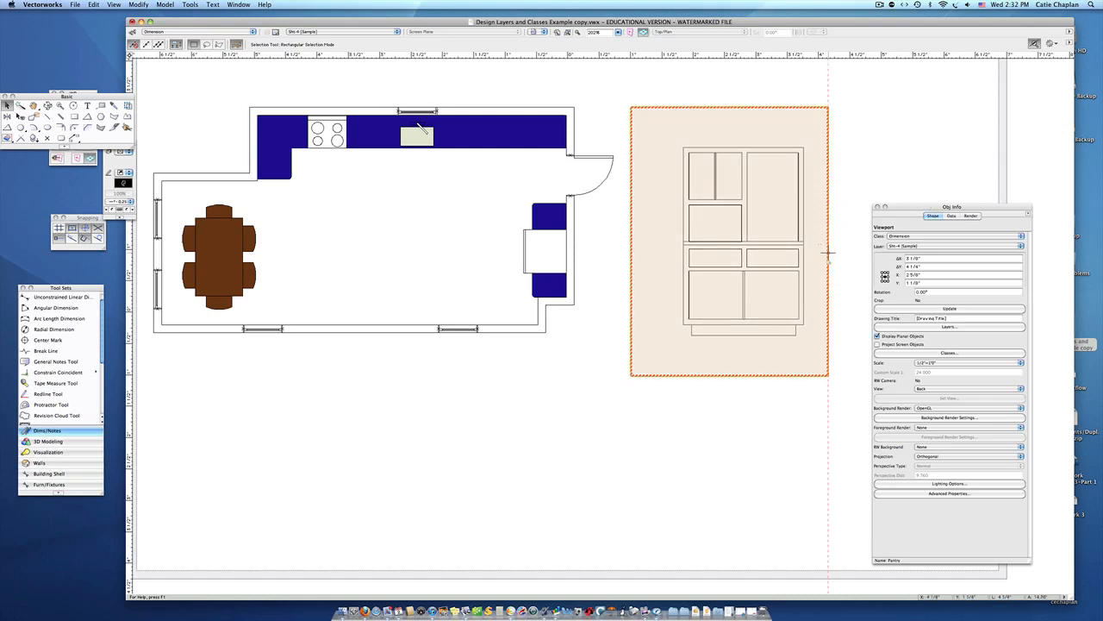
Update the Pantry viewport's rendering and move the viewport slightly up and to the right, keeping the Object Info palette clear of it.
click(933, 311)
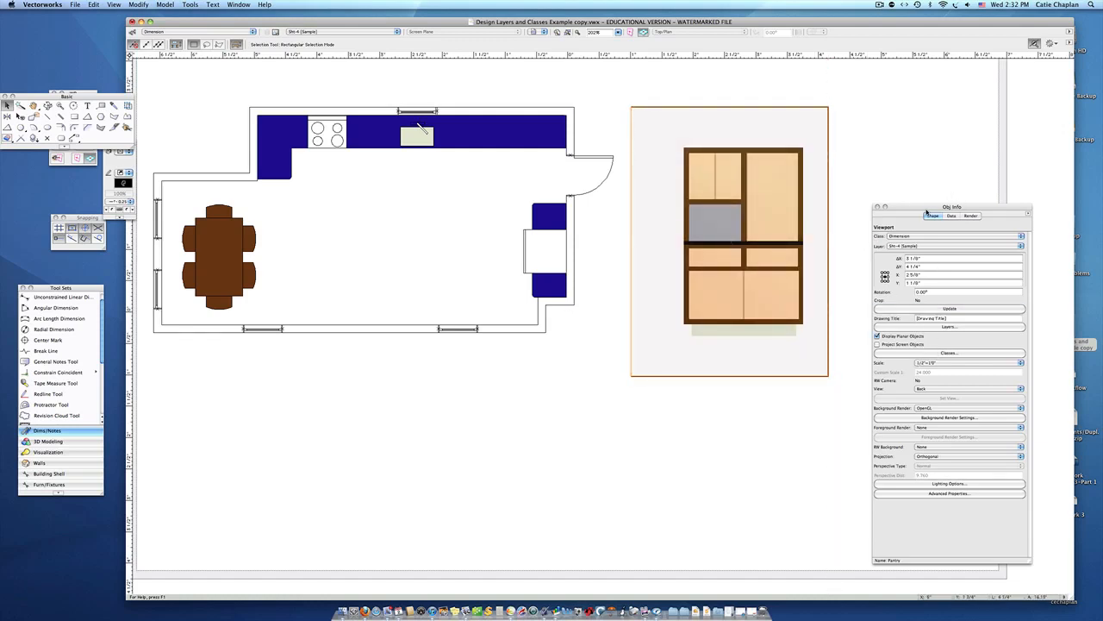
drag(926, 211, 949, 248)
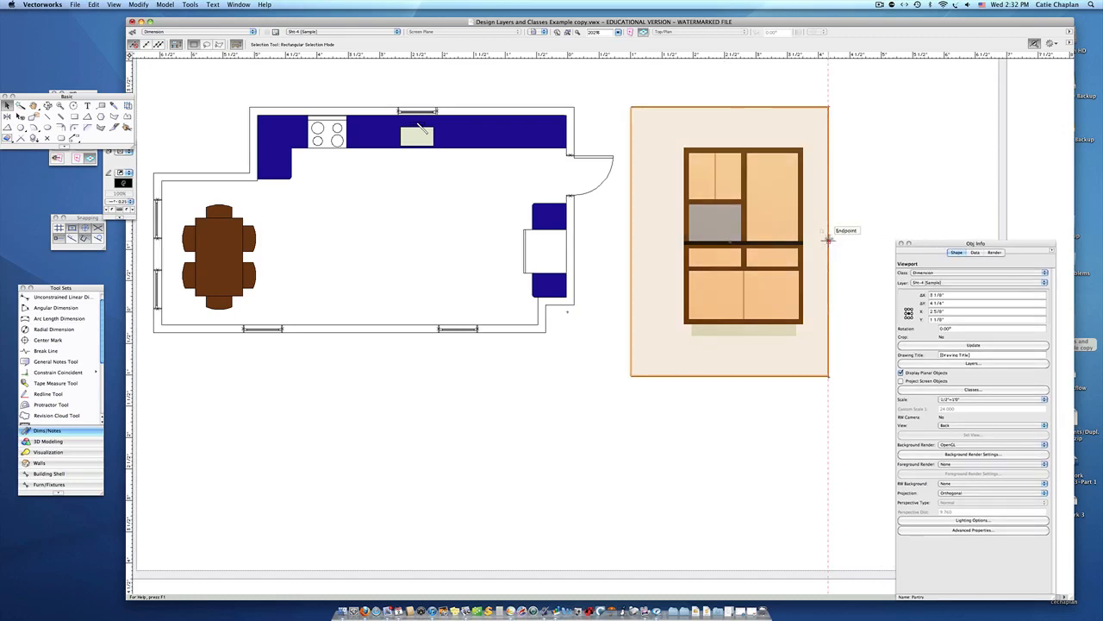
drag(828, 239, 856, 223)
drag(923, 244, 908, 173)
Try the Wireframe and Sketch background render modes on the Pantry viewport.
click(1027, 374)
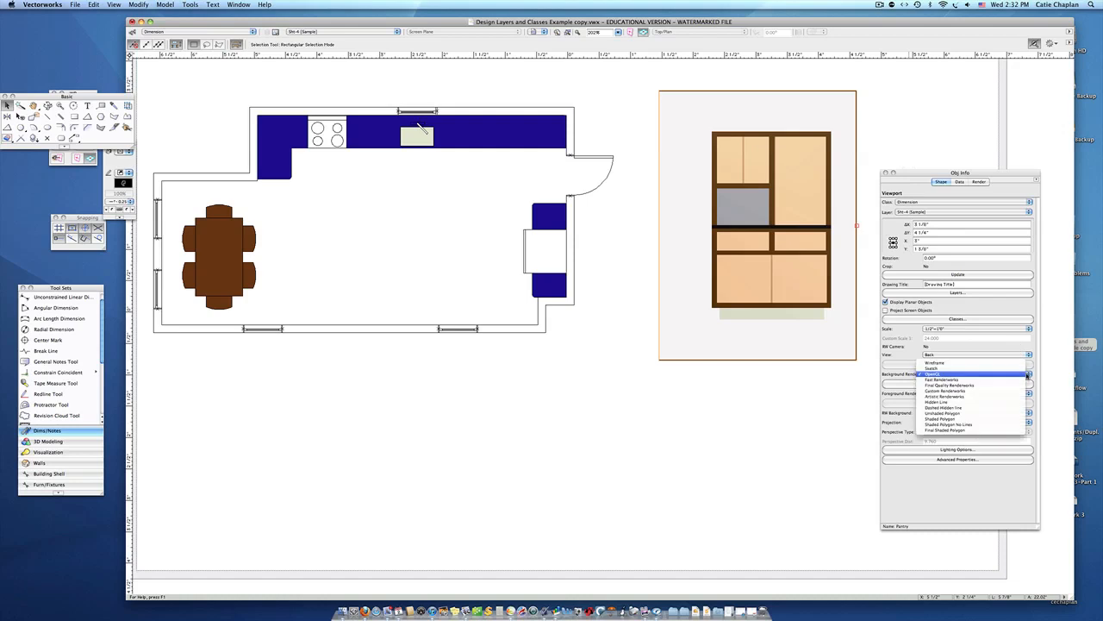
click(1005, 367)
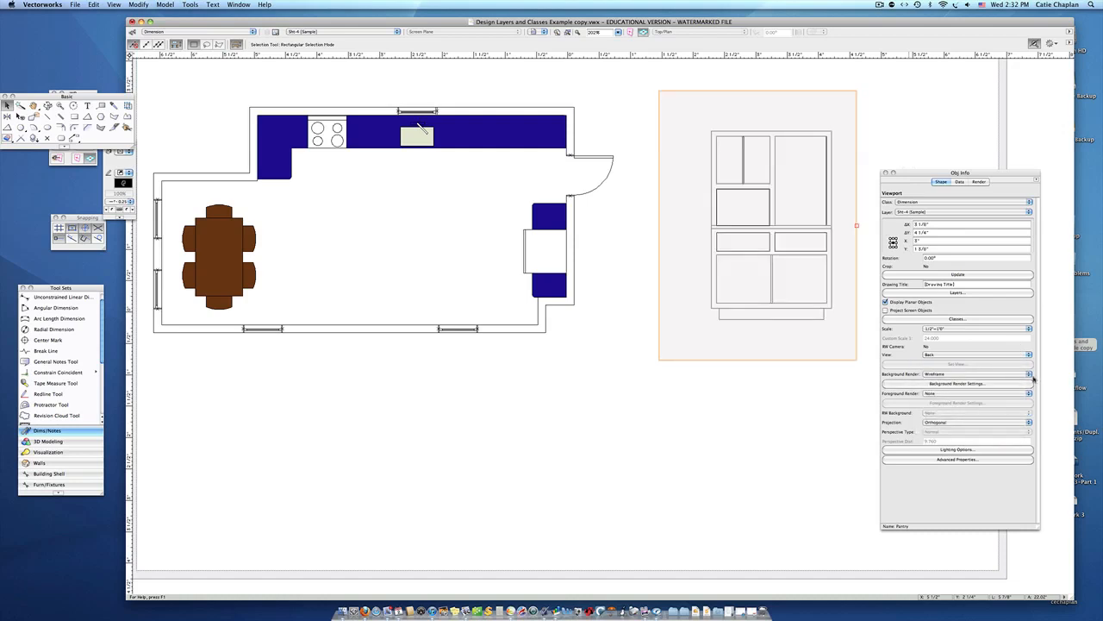
click(1032, 377)
click(989, 380)
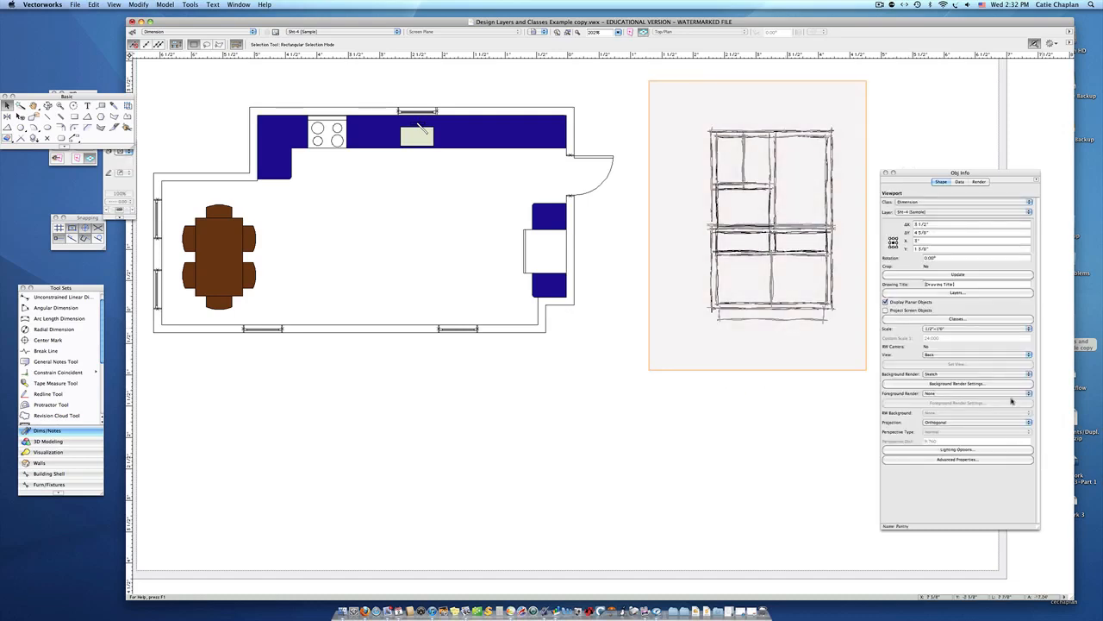
Set the Pantry viewport's background rendering to Wireframe.
click(1027, 377)
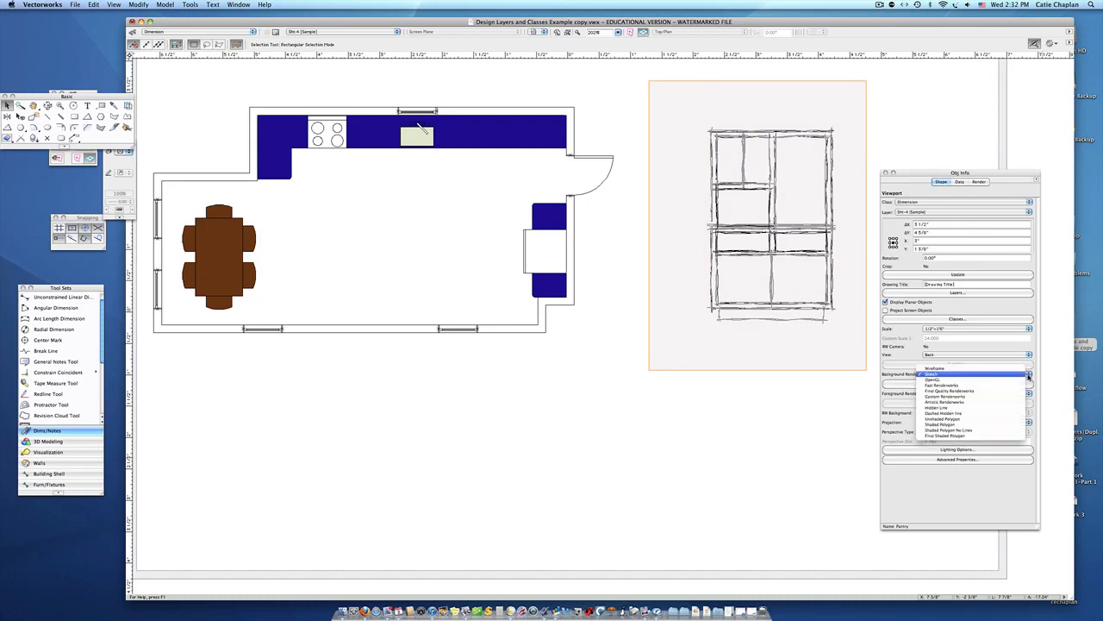
click(976, 365)
click(1023, 380)
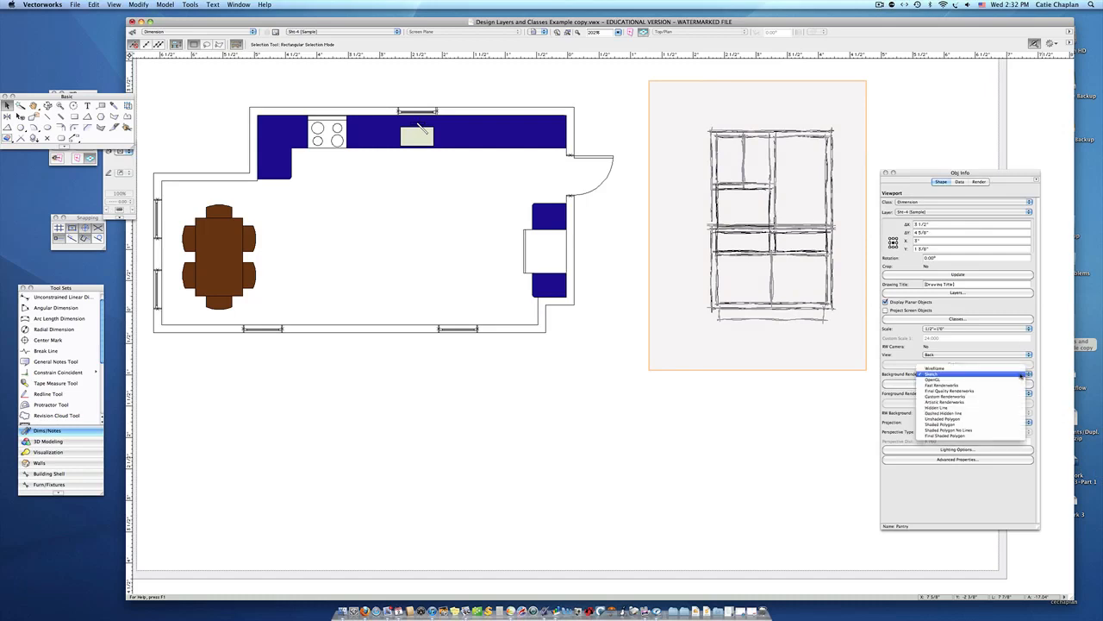
click(984, 369)
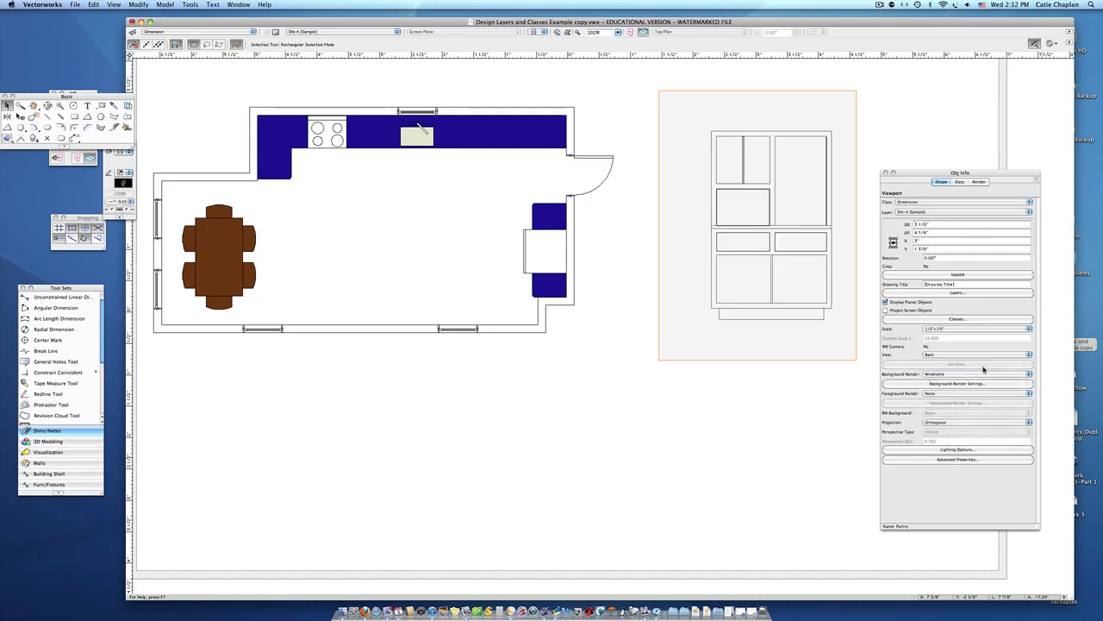
Set the Pantry viewport's scale to 3/4"=1'0" and move the enlarged viewport down and slightly right, clear of the kitchen door.
click(1024, 328)
click(1000, 334)
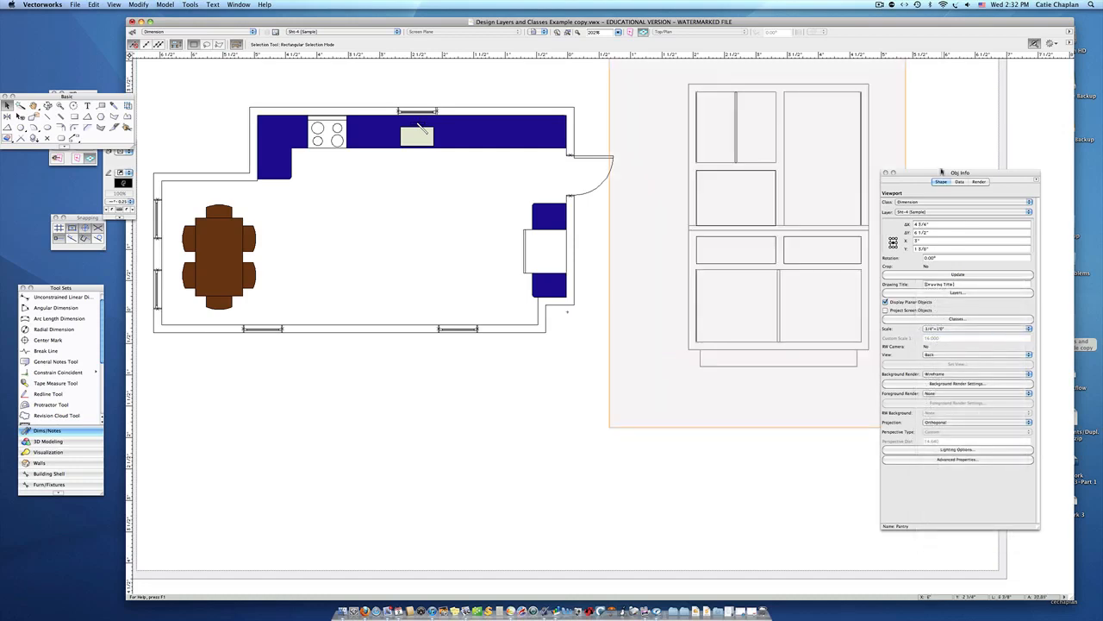
drag(941, 172, 971, 157)
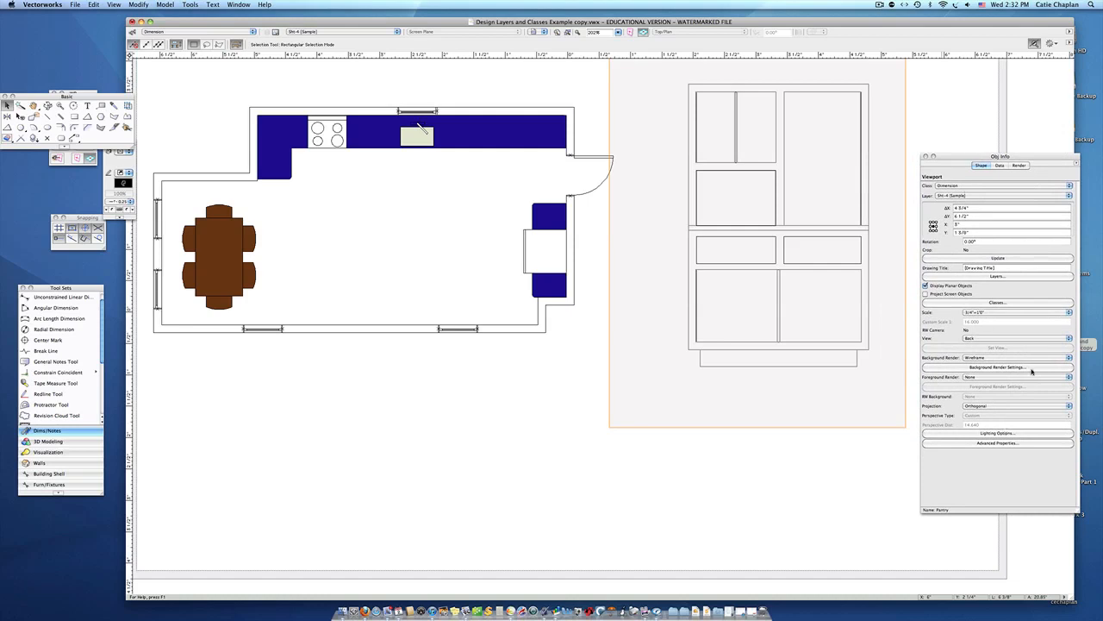
click(743, 428)
drag(743, 451, 755, 480)
drag(962, 153, 999, 160)
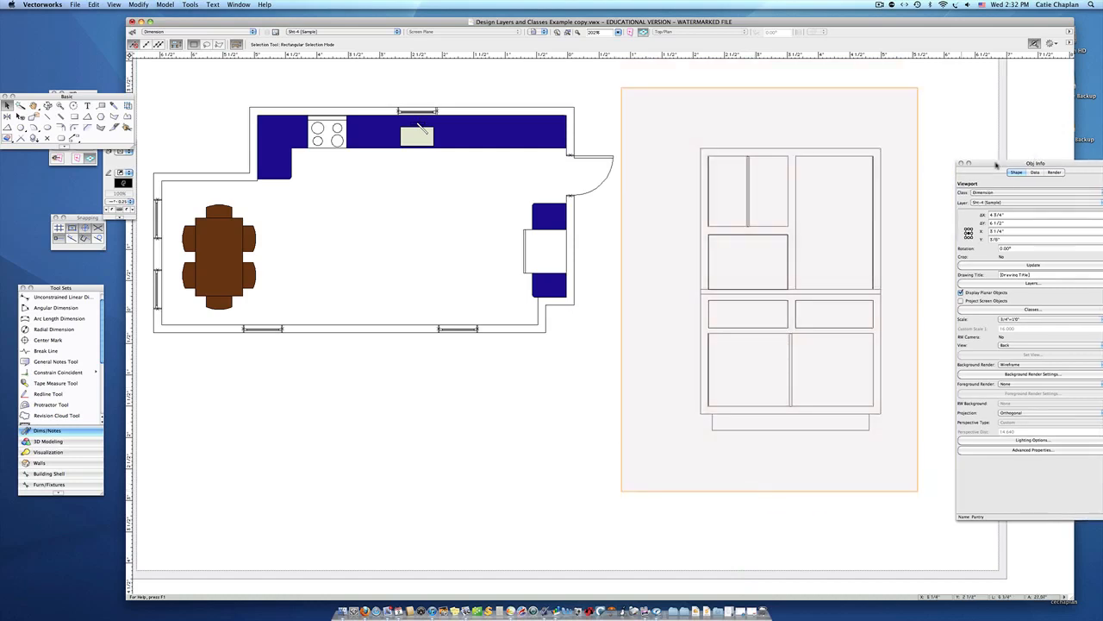
Open the Pantry viewport's annotations for editing and move the Object Info palette out of the way.
double_click(910, 189)
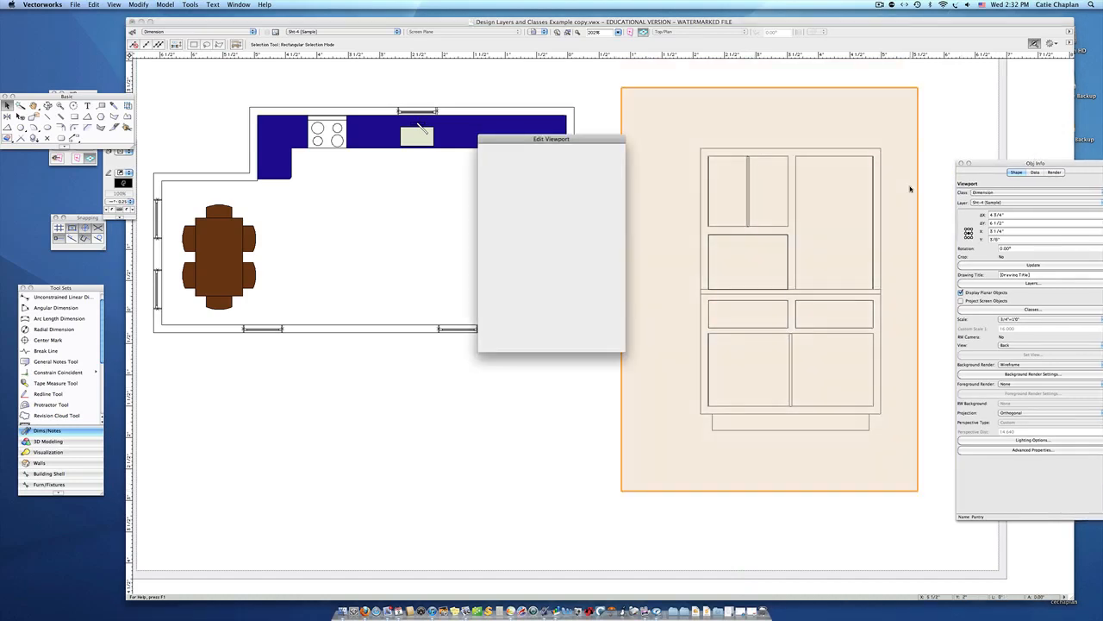
drag(587, 145, 673, 158)
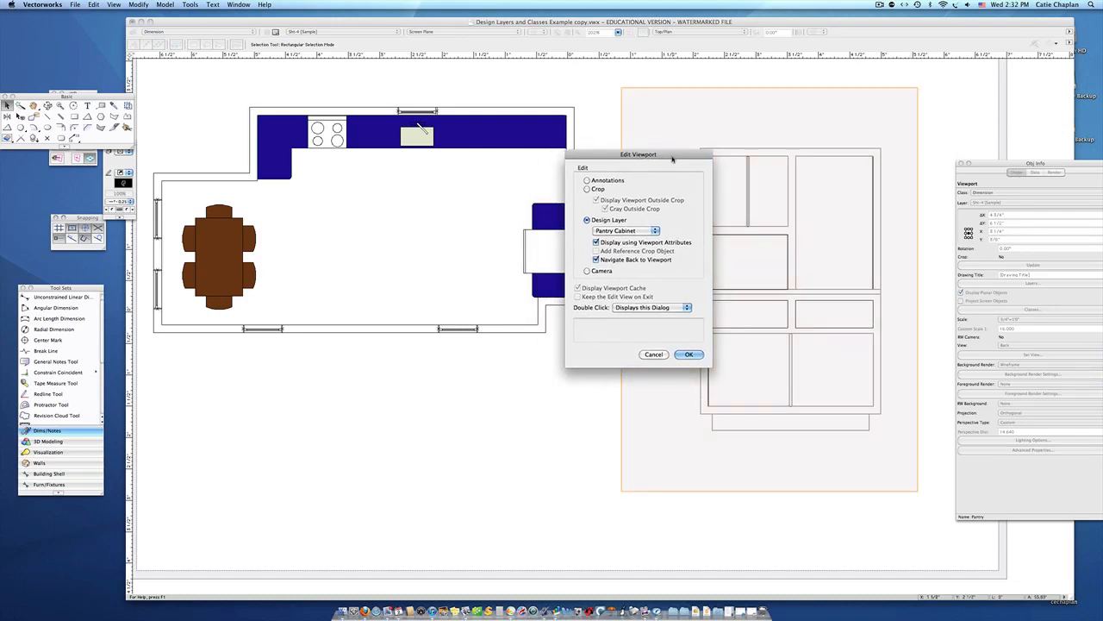
click(587, 180)
click(692, 359)
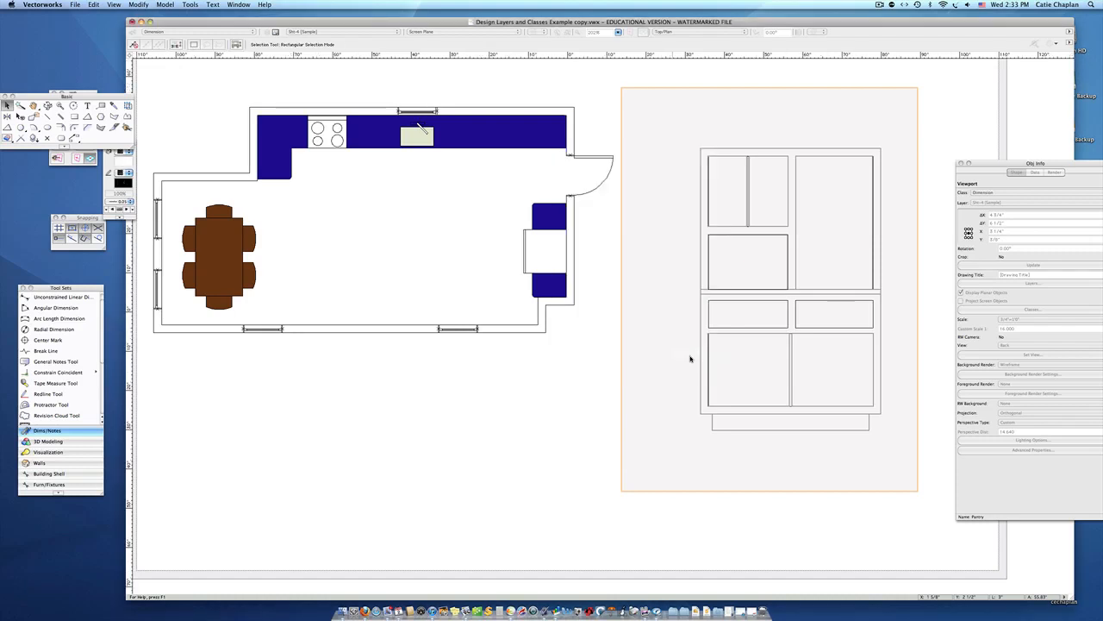
drag(985, 164, 1082, 258)
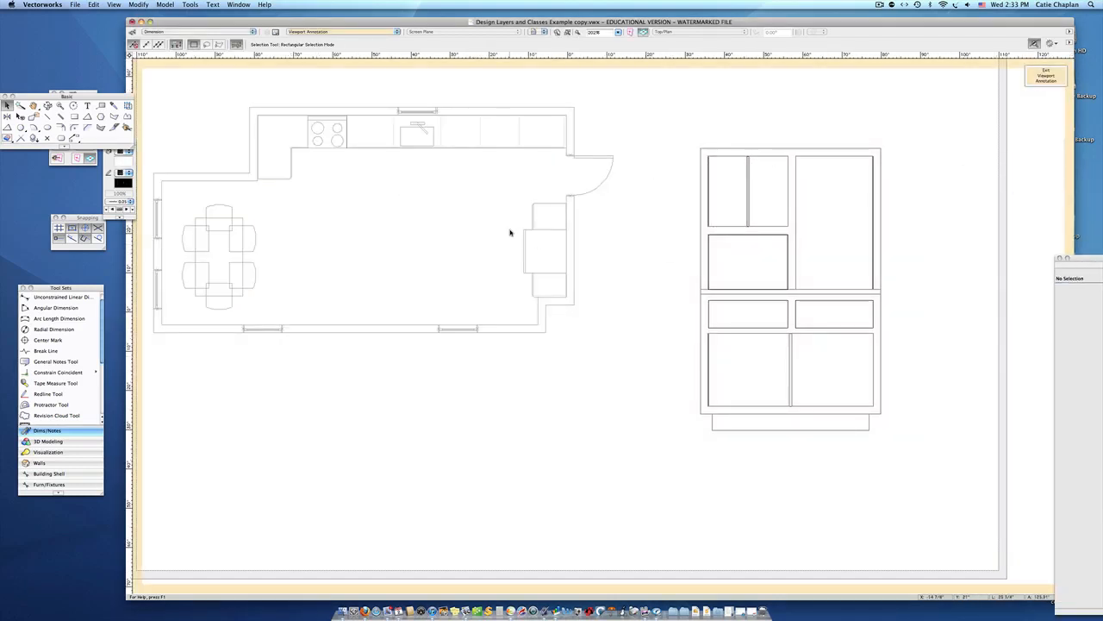
Dimension the height of the cabinet body with a constrained linear dimension placed to the left of the cabinet.
click(53, 301)
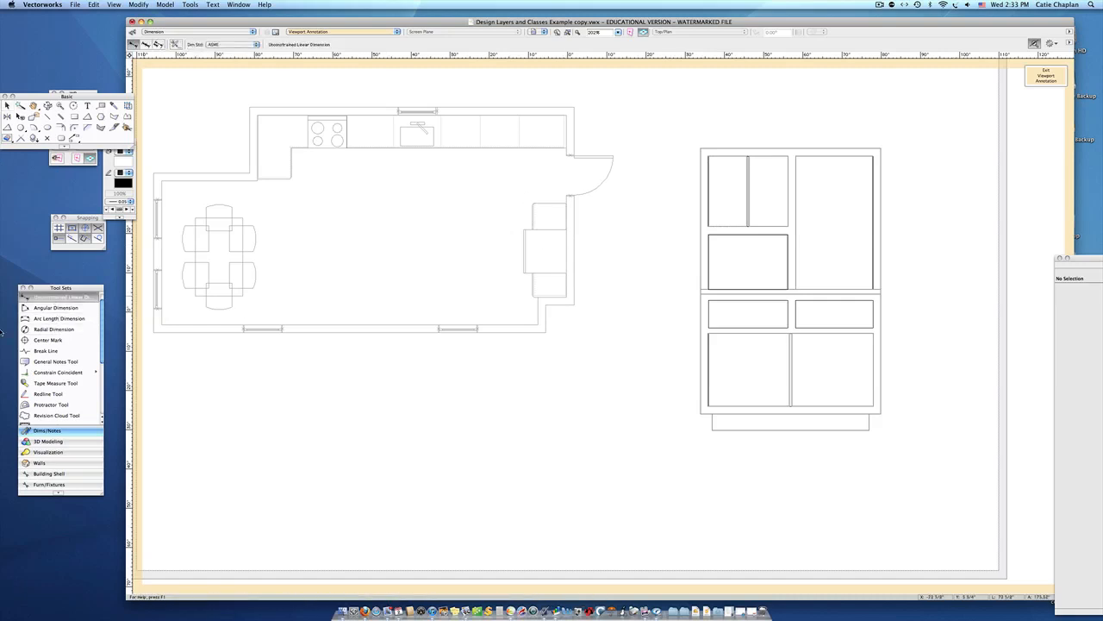
scroll(87, 294, up, 1)
click(87, 296)
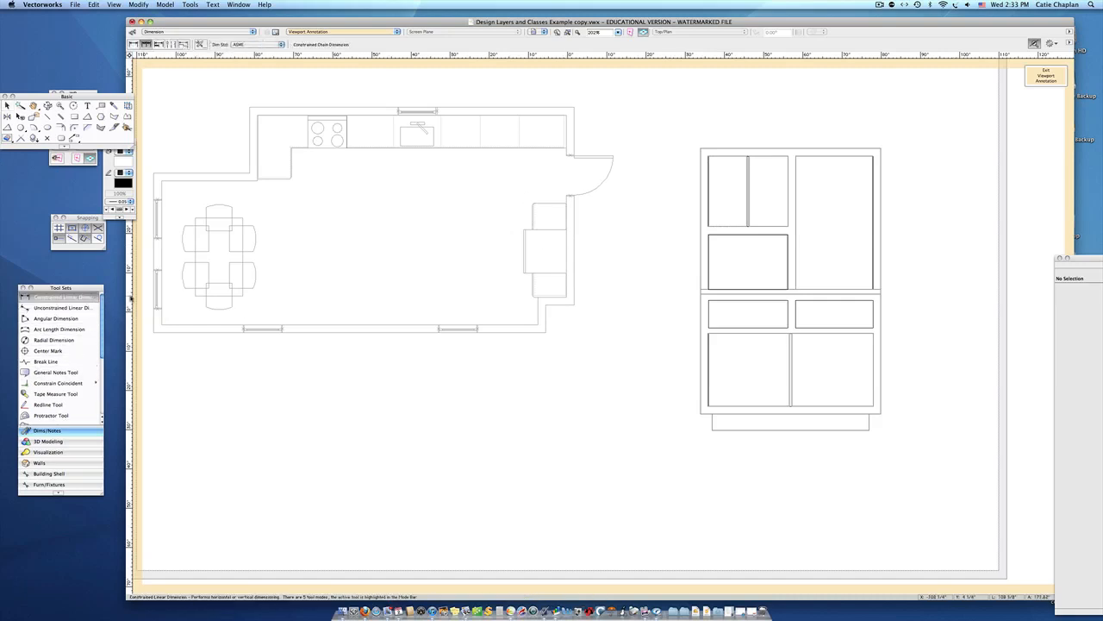
click(700, 147)
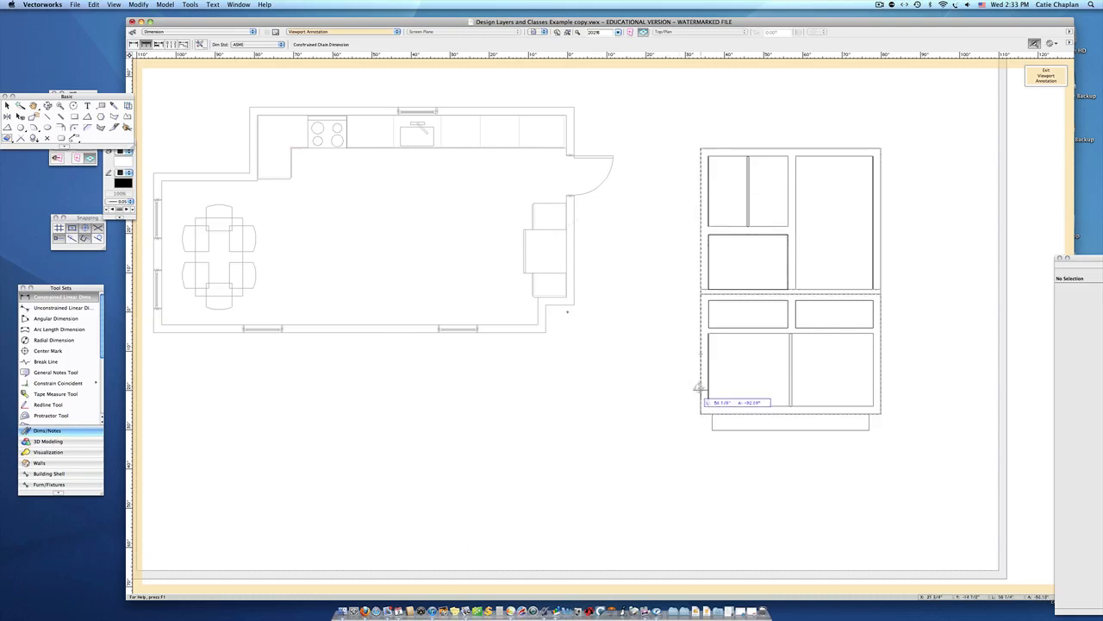
click(700, 413)
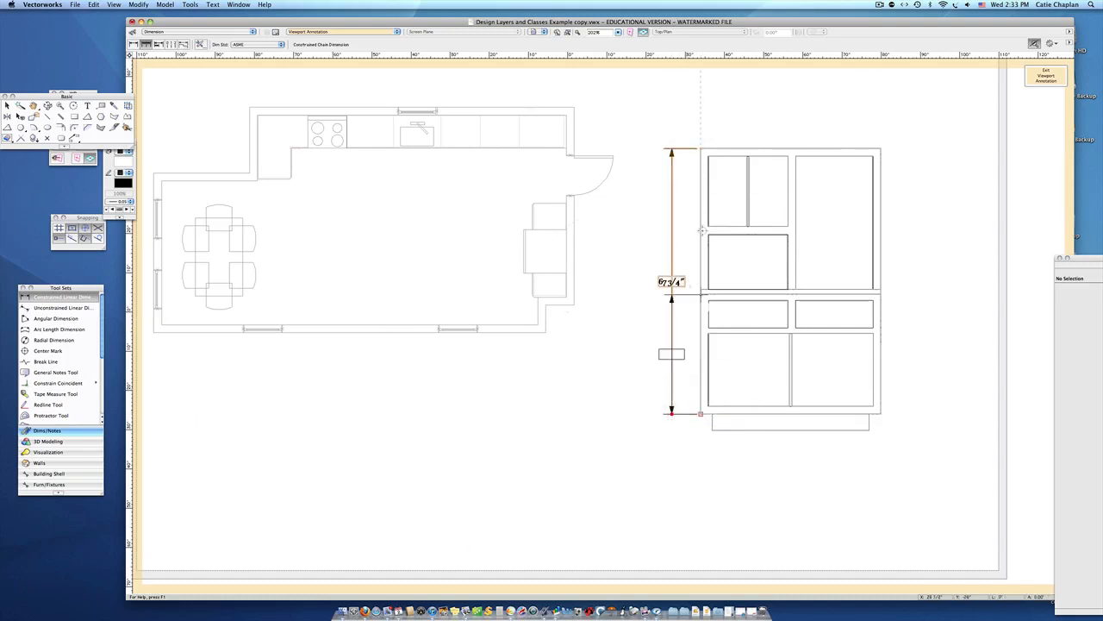
click(672, 345)
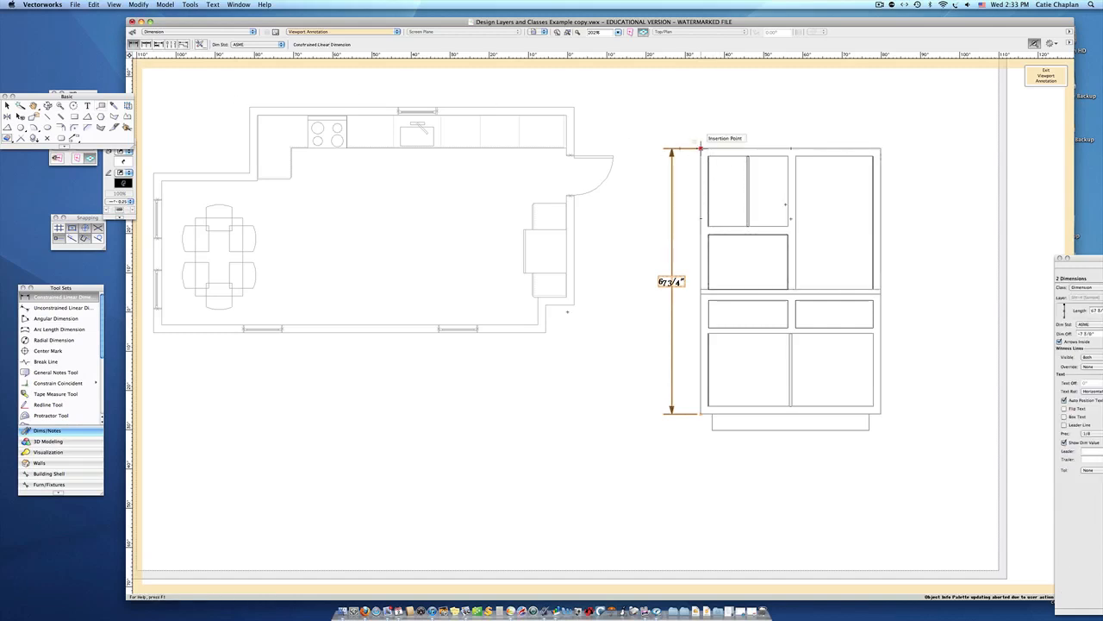
Dimension the cabinet's overall width with a constrained linear dimension above it, and exit the viewport annotations.
click(700, 148)
click(879, 148)
click(879, 130)
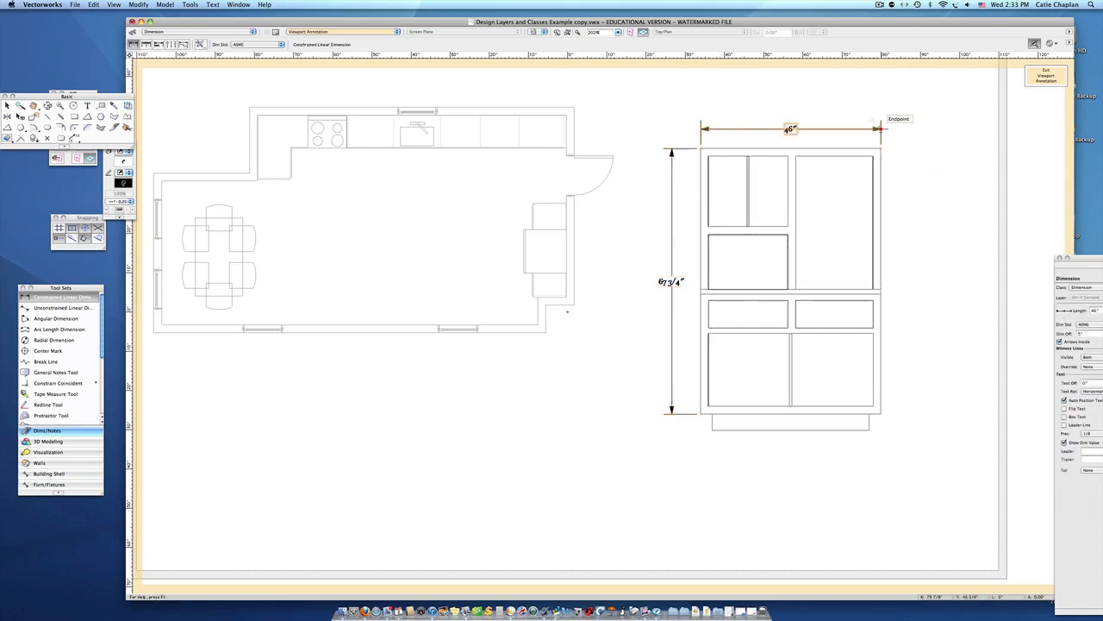
click(1046, 76)
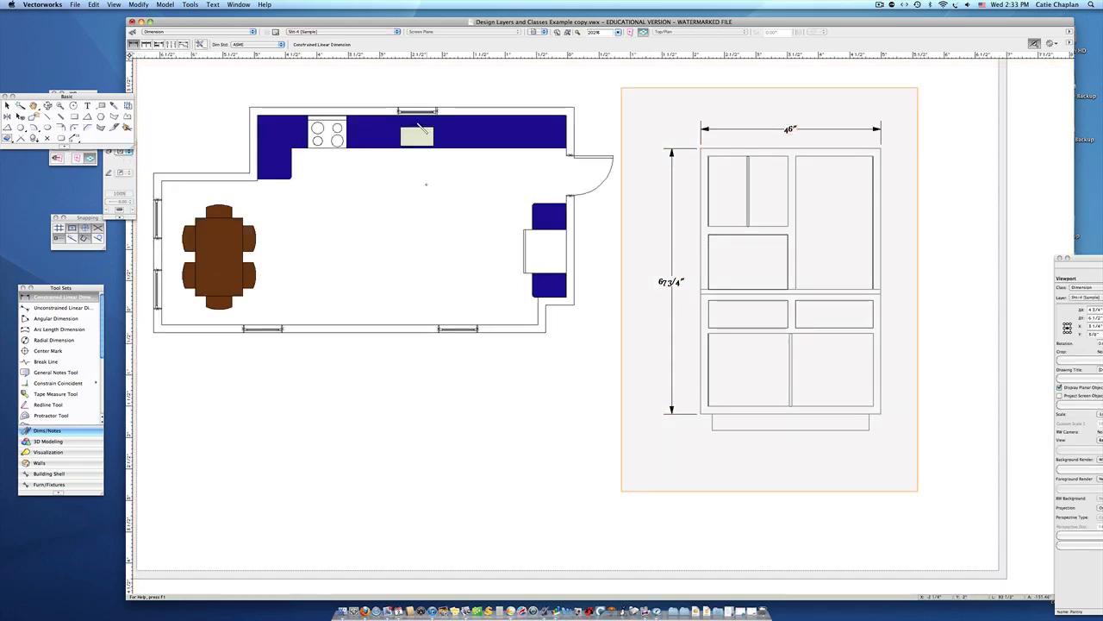
Open the Pantry viewport's crop for editing with the outside shown grayed, and return to the sheet layer without adding a crop.
key(x)
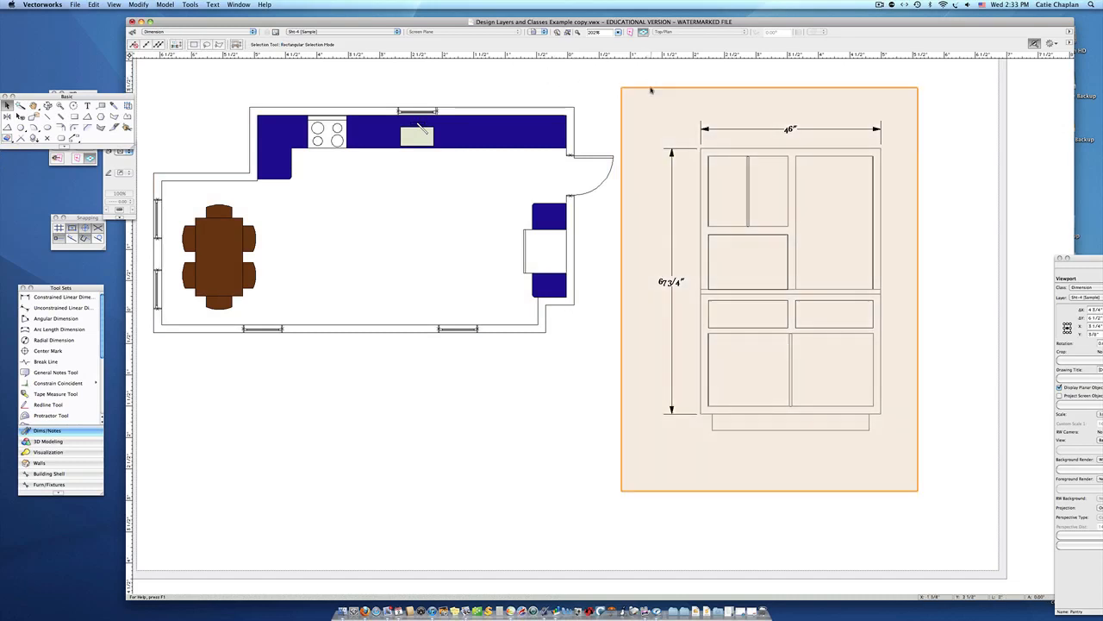
double_click(652, 89)
click(499, 173)
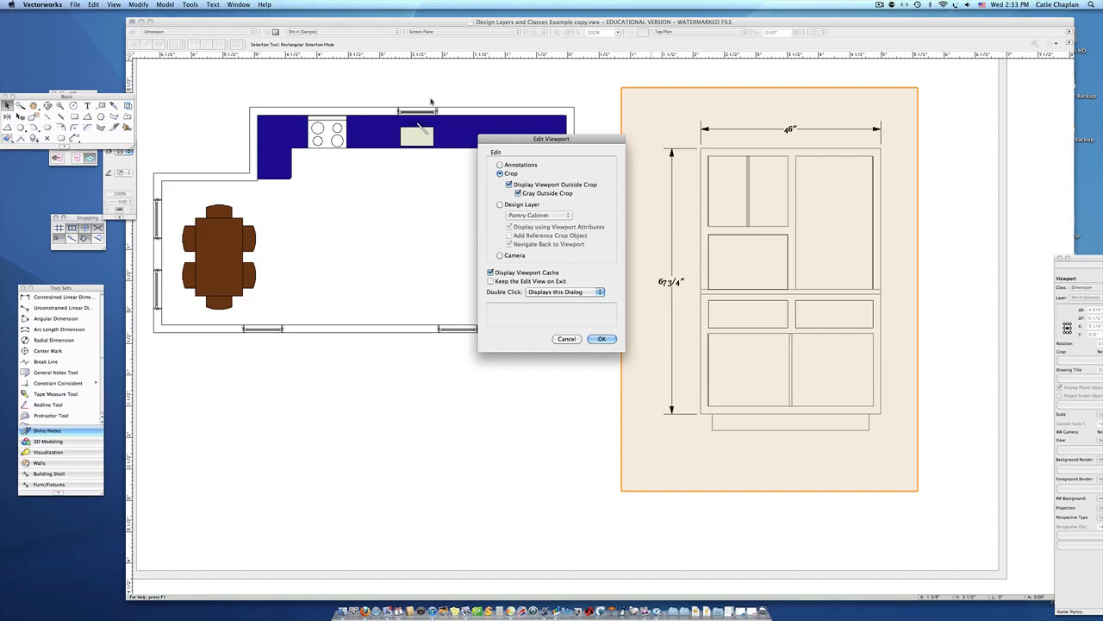
click(604, 340)
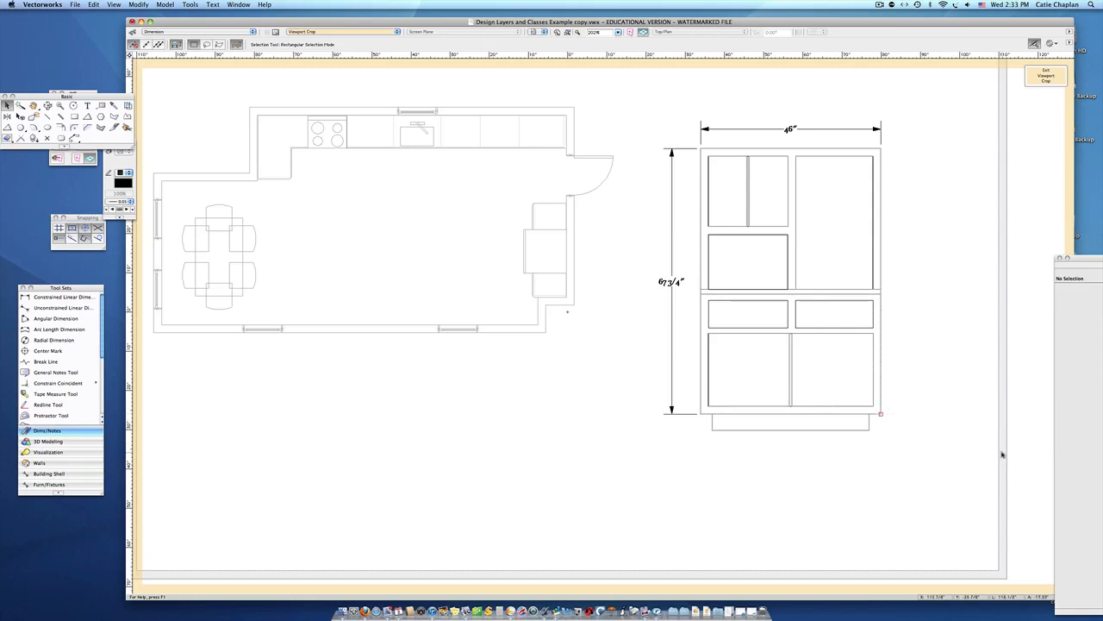
click(1054, 79)
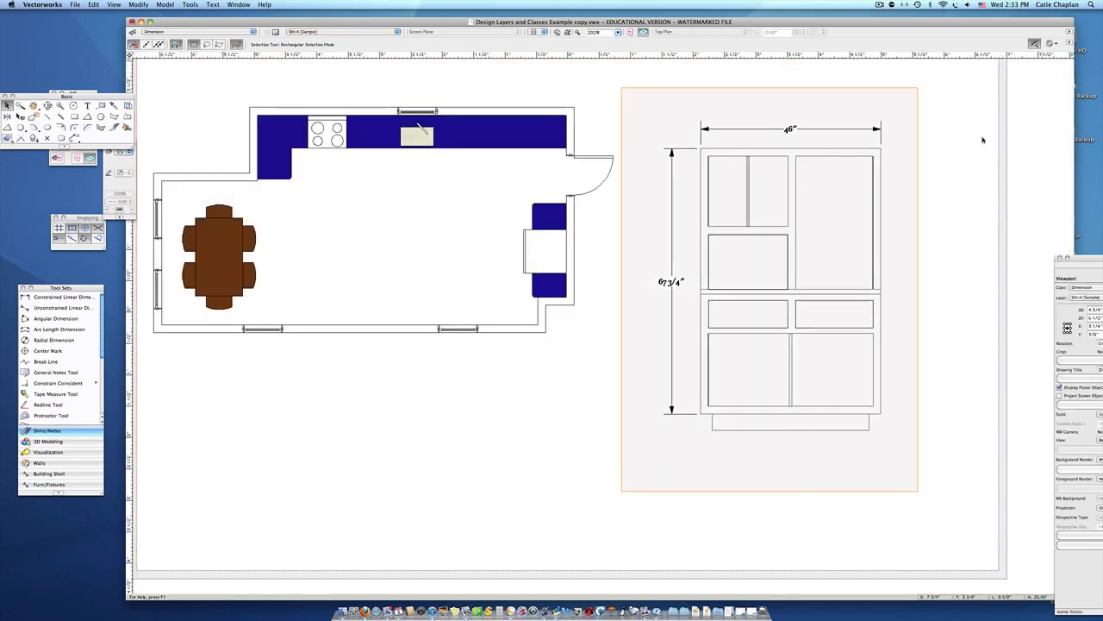
Open the Pantry Cabinet design layer for editing from the Pantry viewport.
drag(1082, 257, 989, 208)
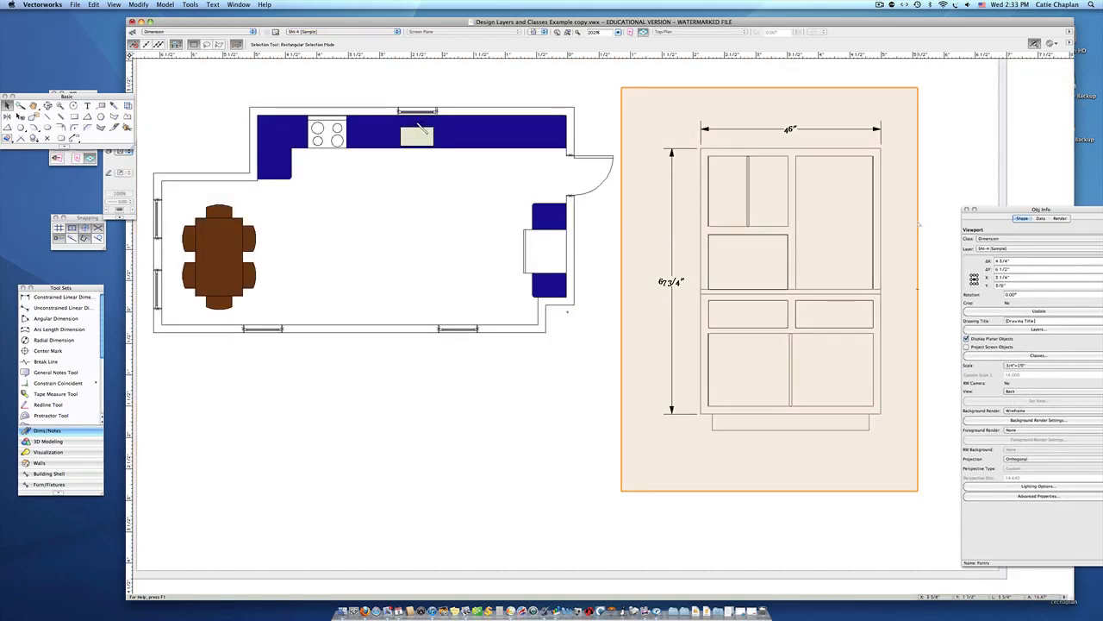
double_click(918, 222)
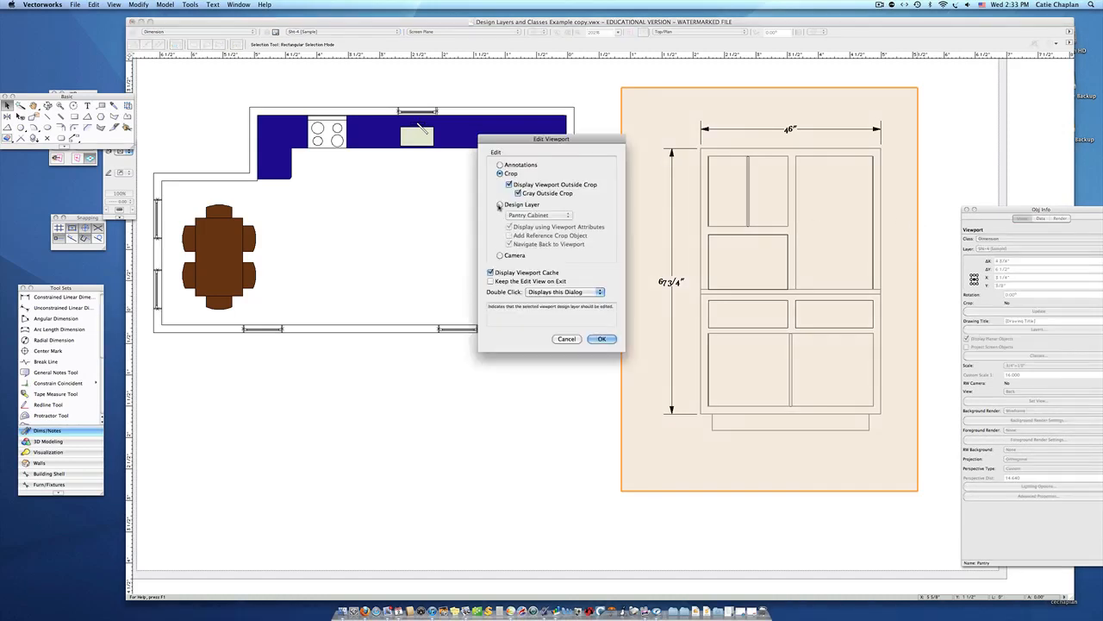
click(499, 206)
click(600, 338)
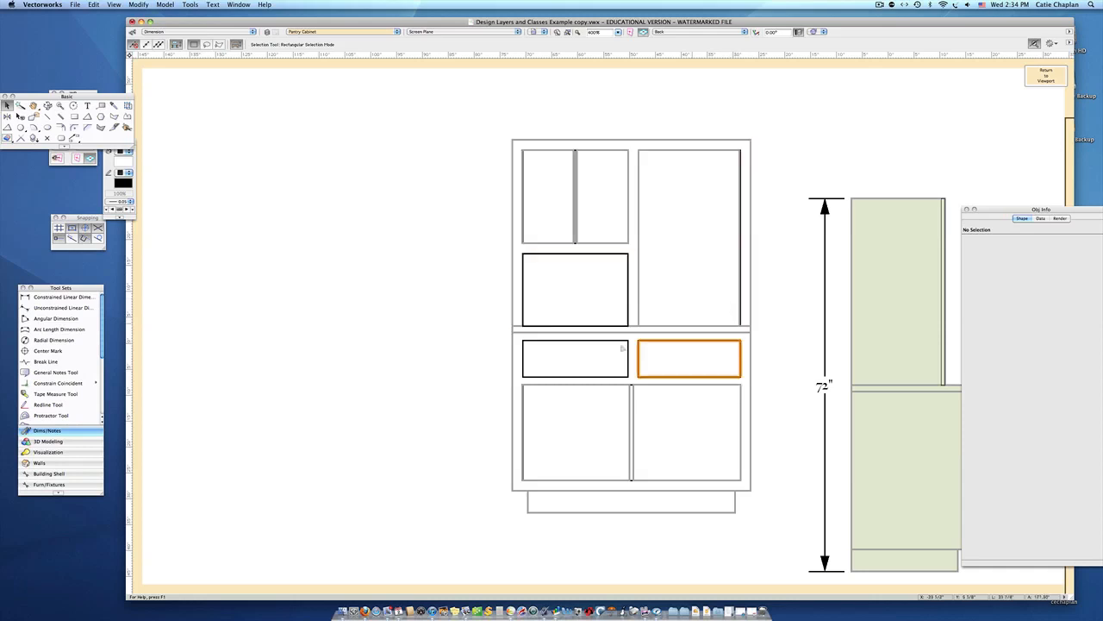
Modify the pantry cabinet's upper-left door on the design layer, and return to the Pantry viewport on the sheet layer.
click(558, 243)
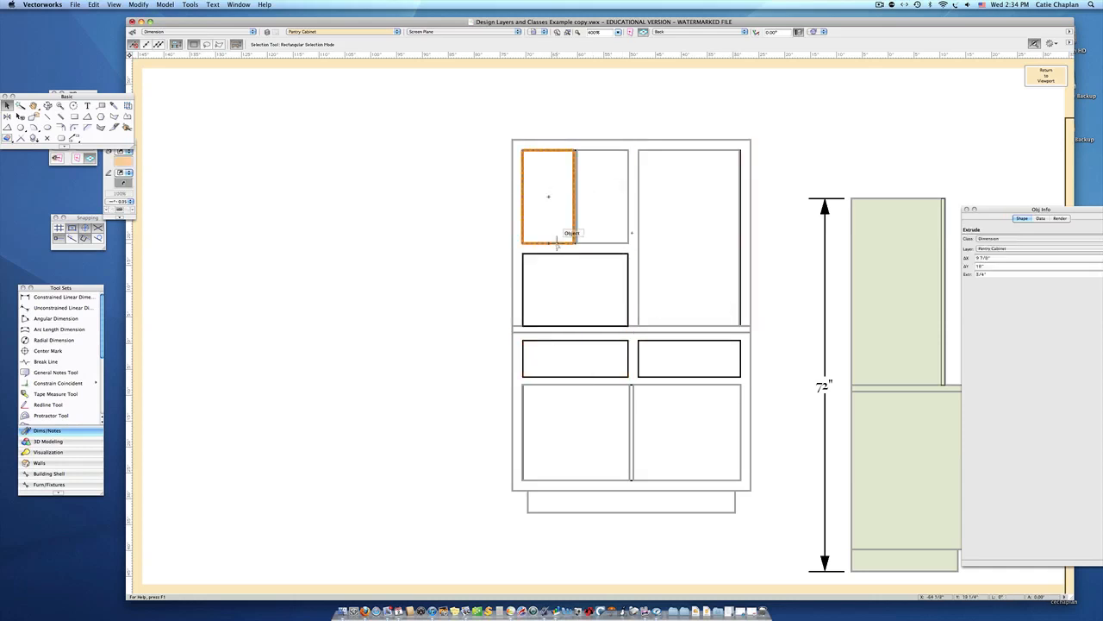
click(557, 246)
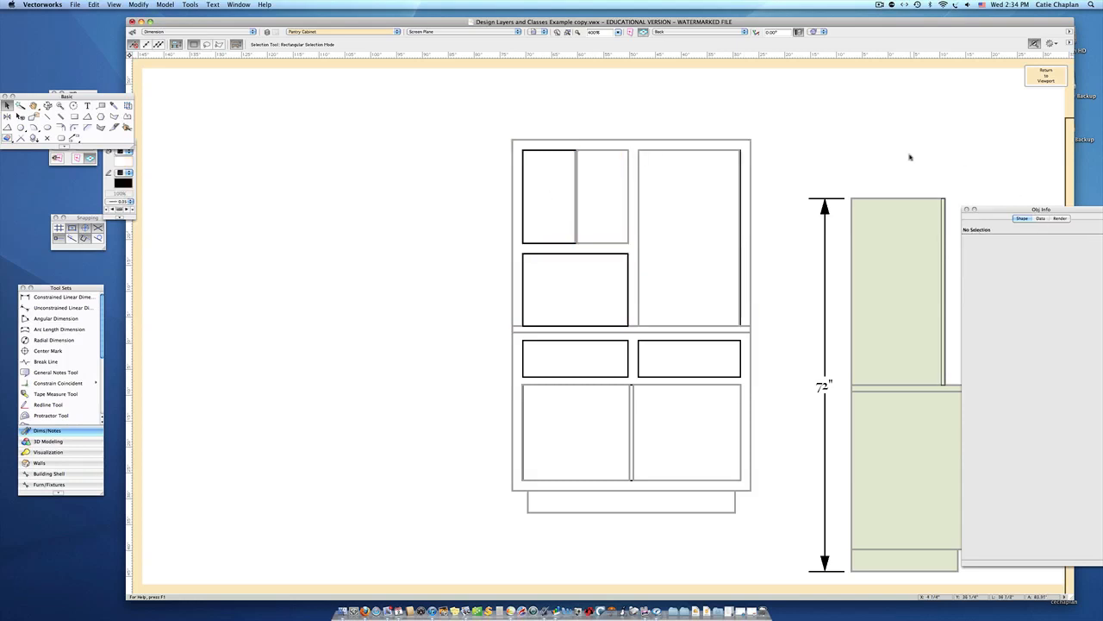
click(1042, 75)
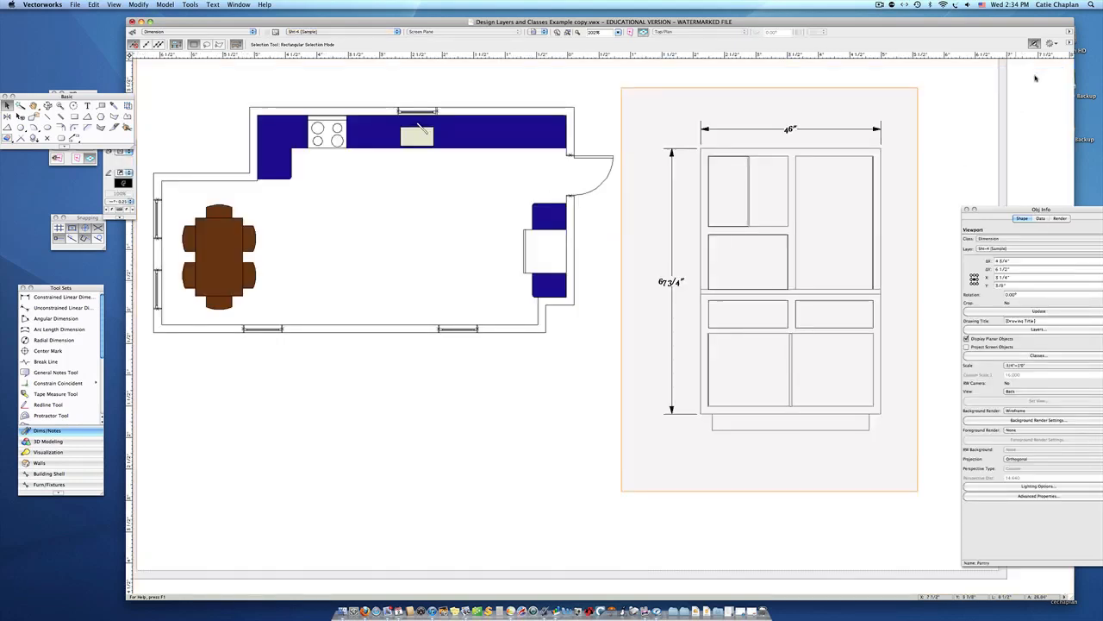
click(957, 145)
click(802, 175)
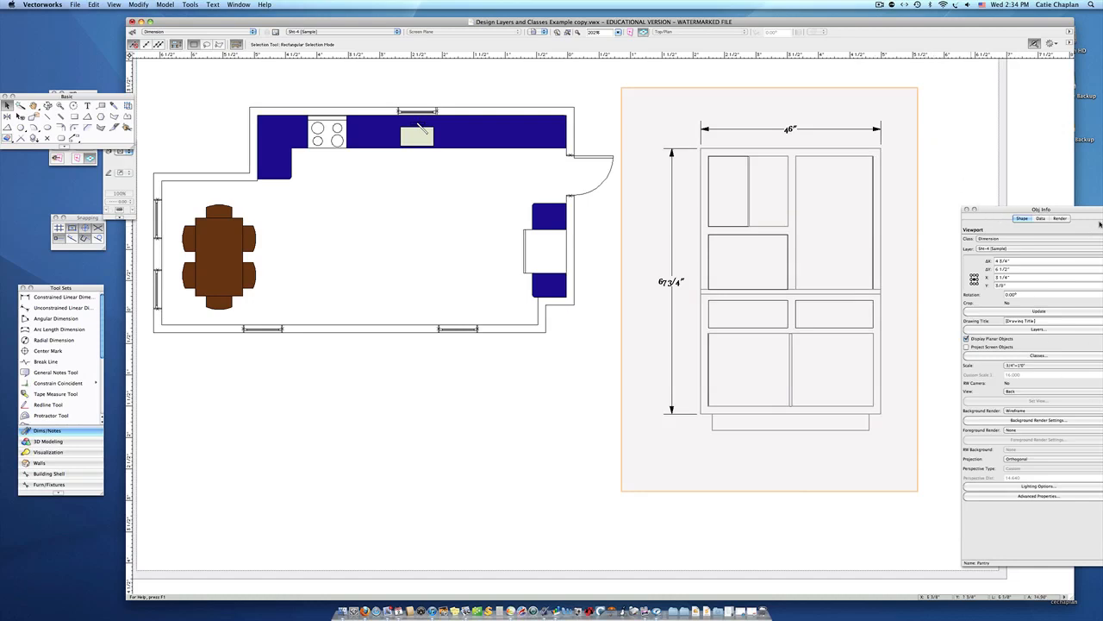
Render the Pantry viewport with an OpenGL background and shift it slightly to the right on the sheet.
drag(1094, 209, 1027, 146)
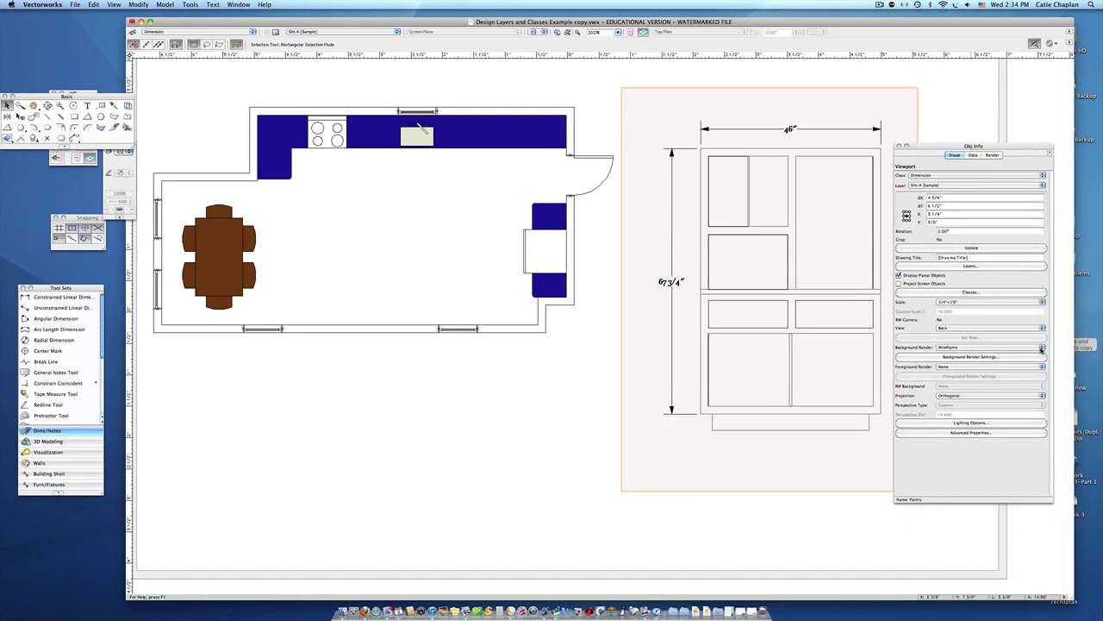
click(1041, 348)
click(963, 362)
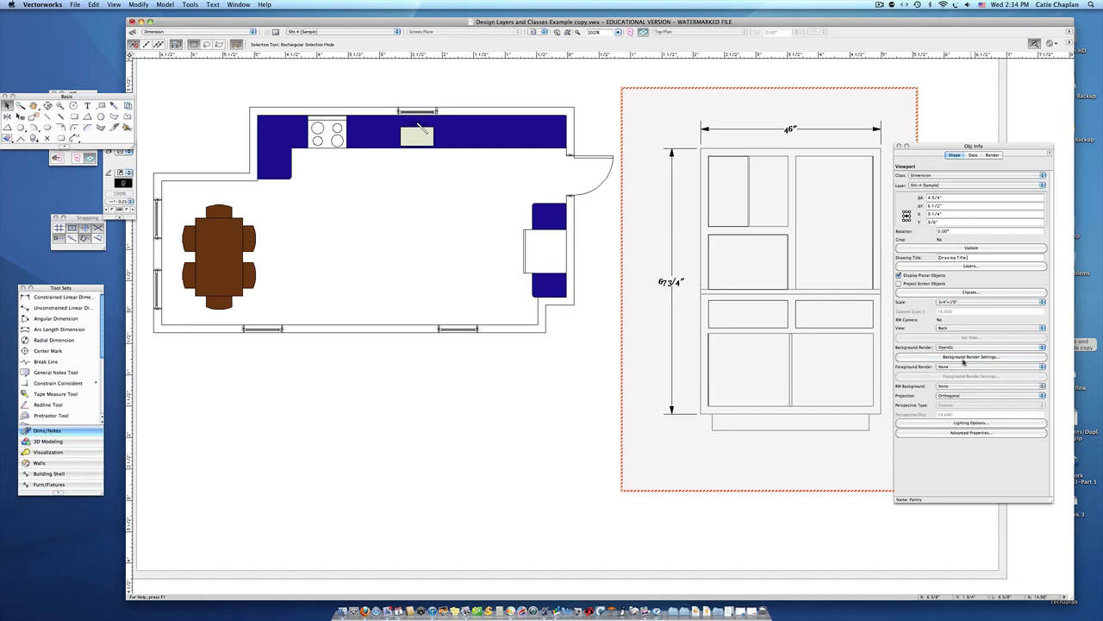
click(968, 249)
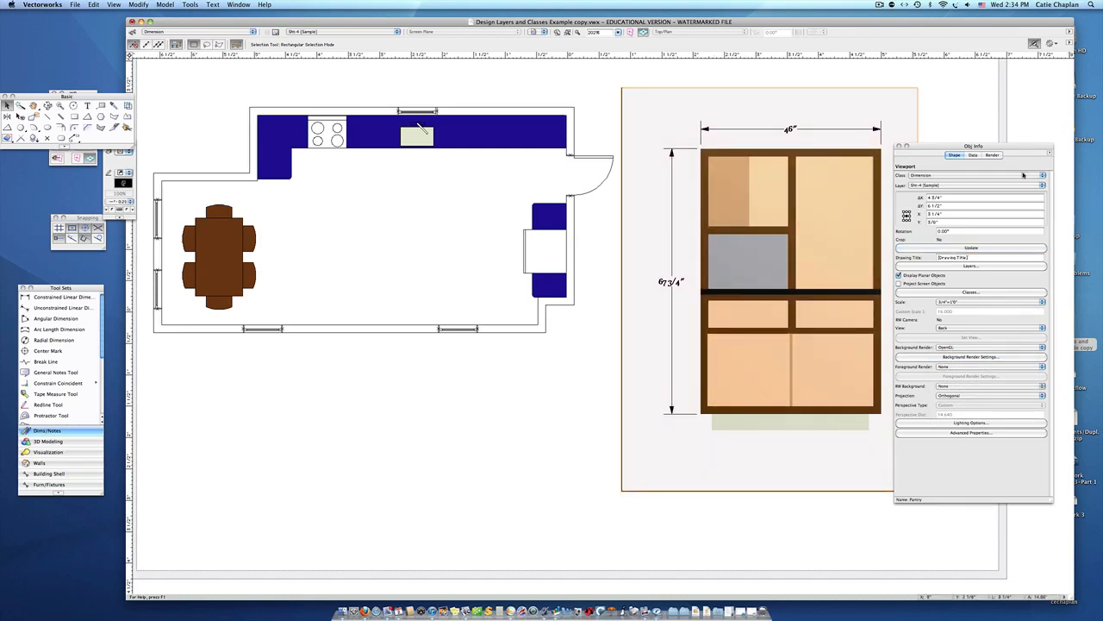
drag(946, 150, 1026, 153)
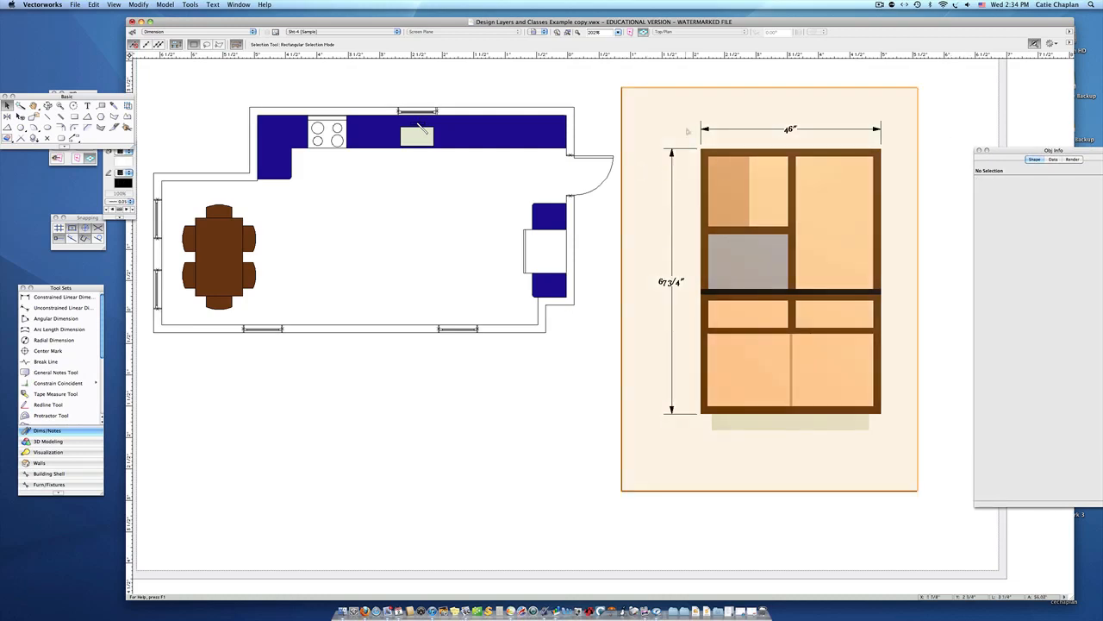
drag(720, 86, 739, 87)
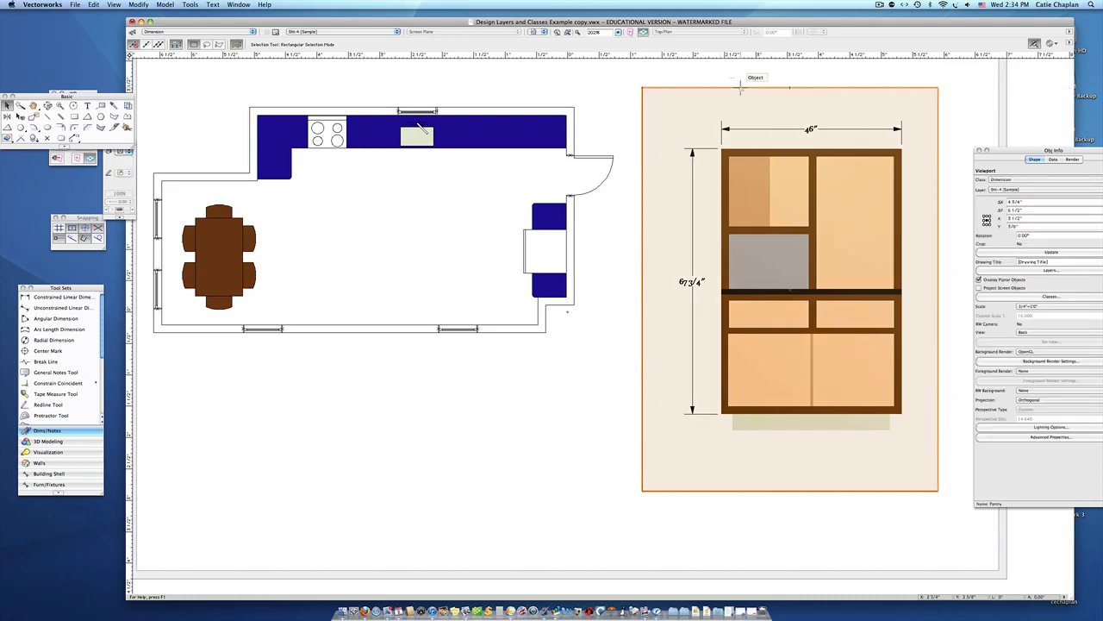